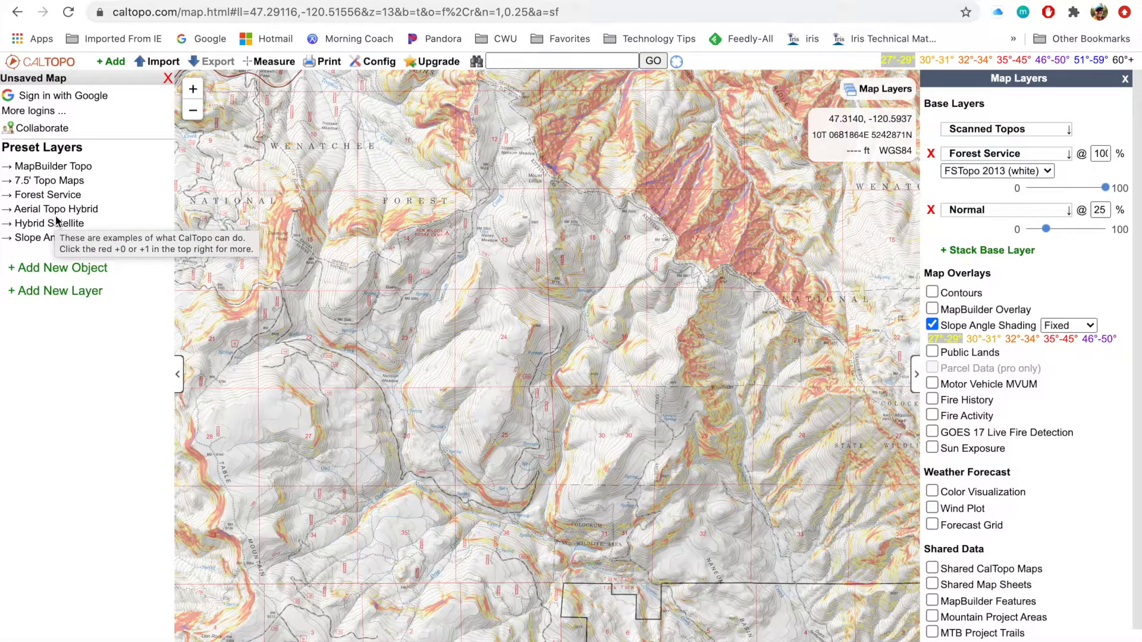
- Preview the MapBuilder Topo, 7.5' Topo Maps and Forest Service preset layers on the map
left_click(58, 170)
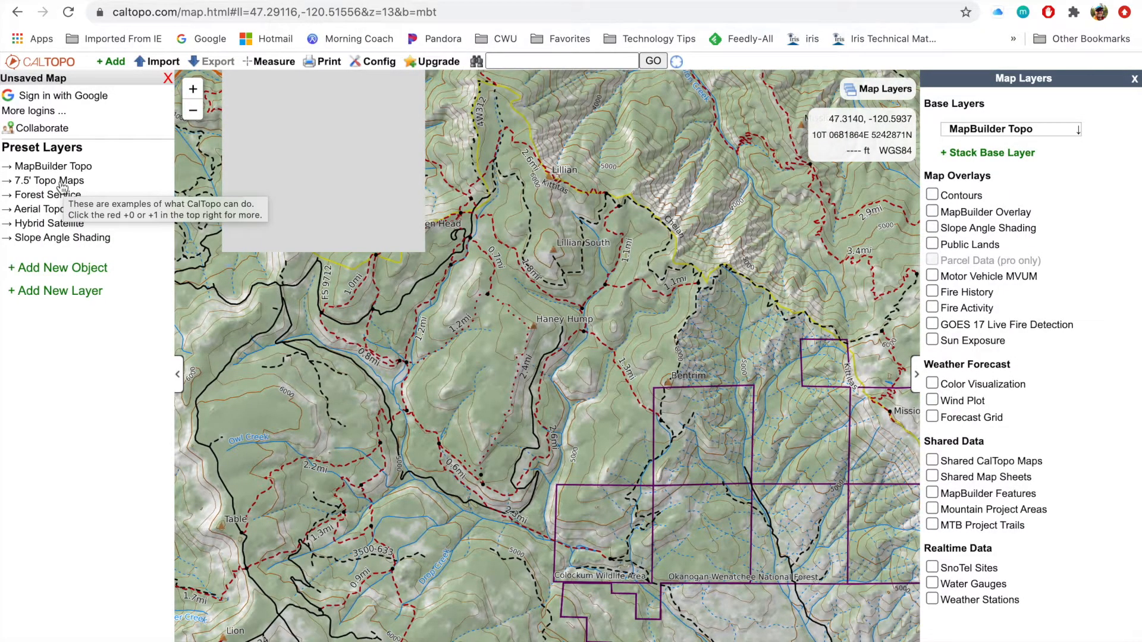
left_click(62, 187)
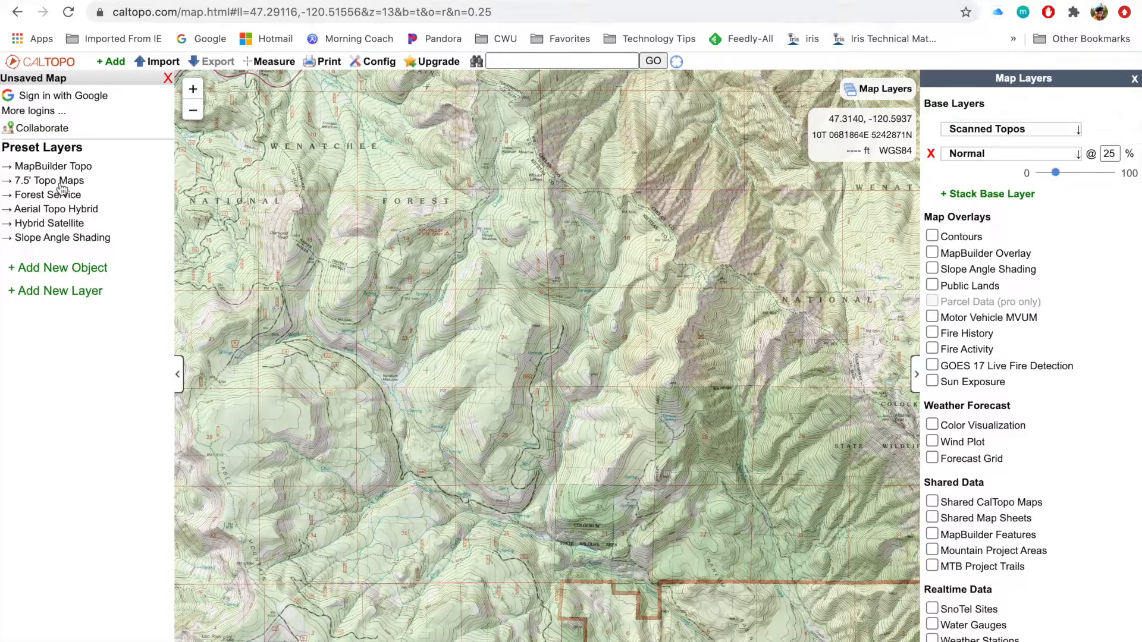
left_click(55, 197)
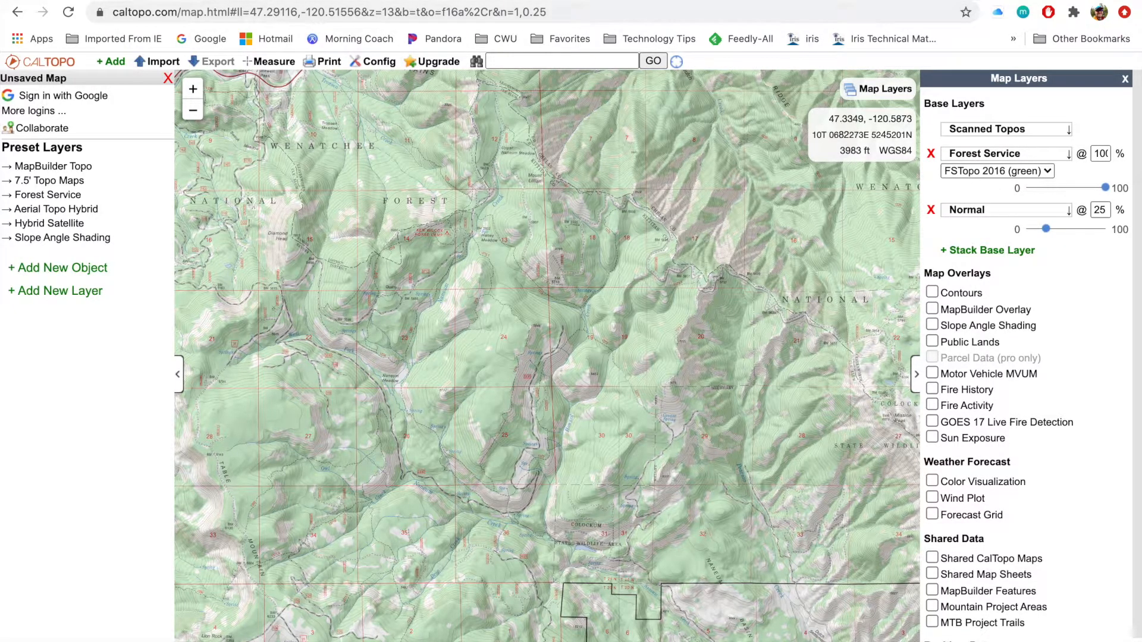
- Switch to Strava and open the Mission Peak Ramble activity from the dashboard feed
left_click(203, 0)
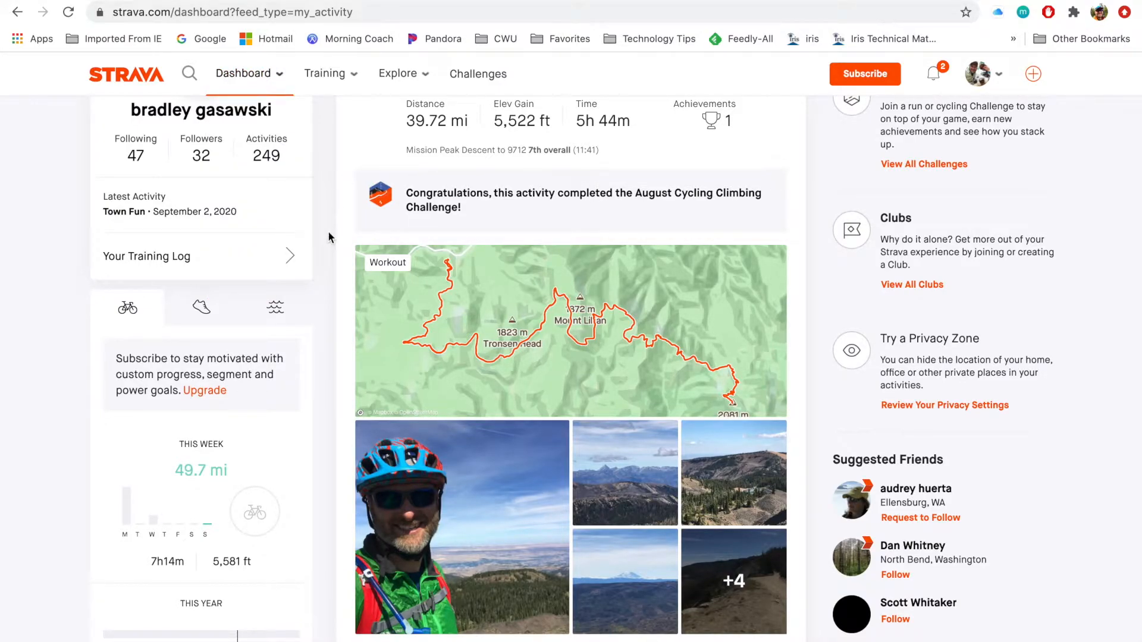
scroll(328, 237, "up", 2)
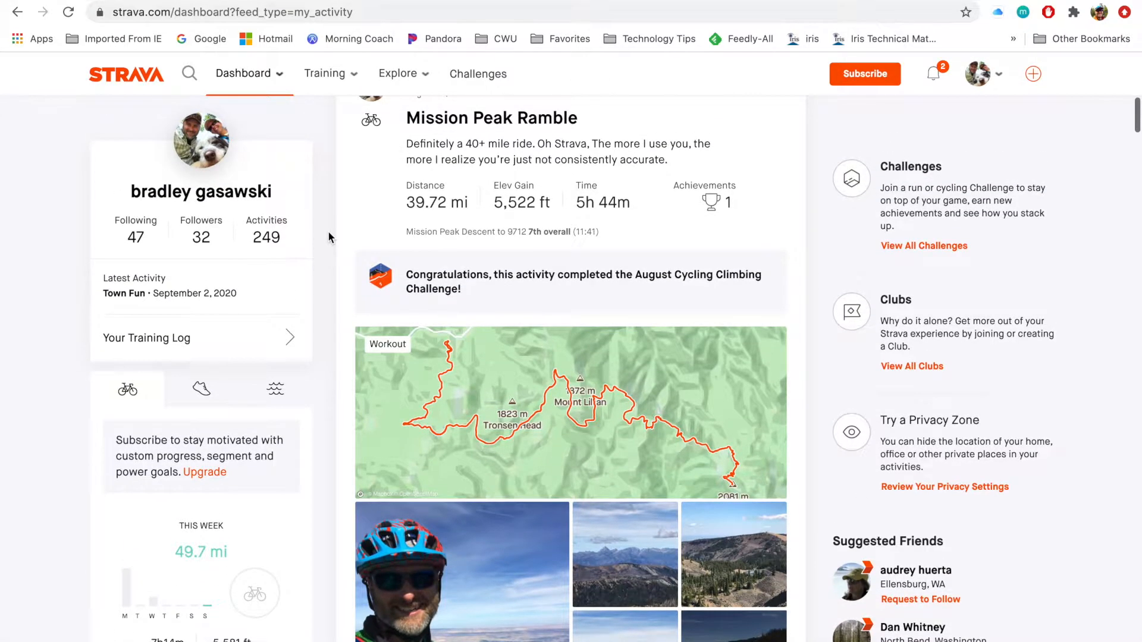
scroll(328, 237, "down", 1)
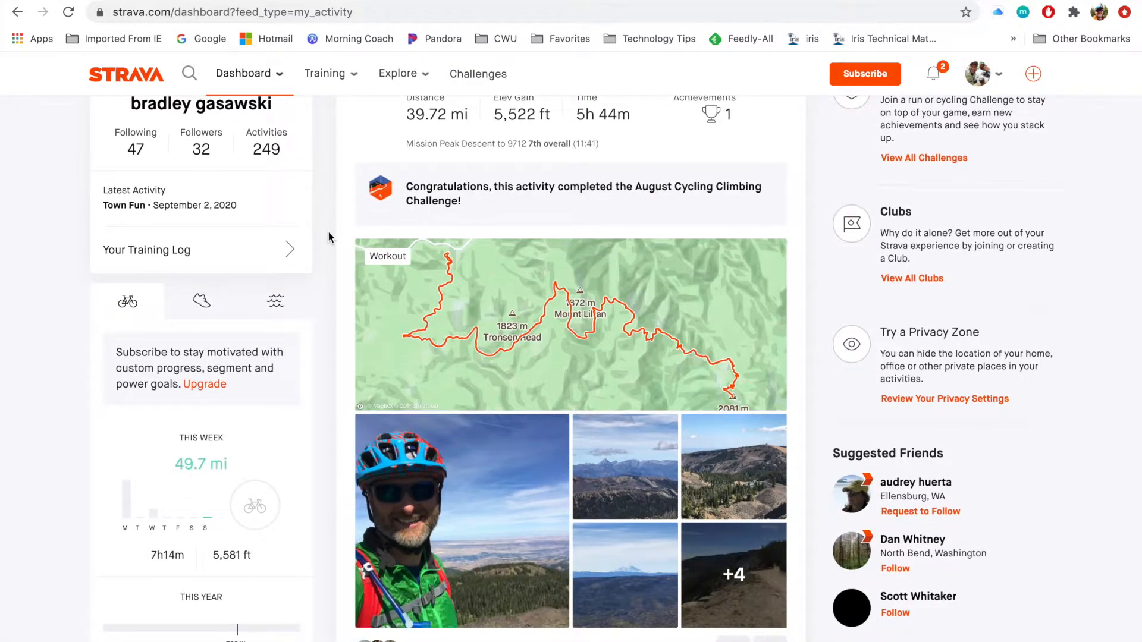
scroll(329, 237, "up", 1)
scroll(329, 236, "up", 1)
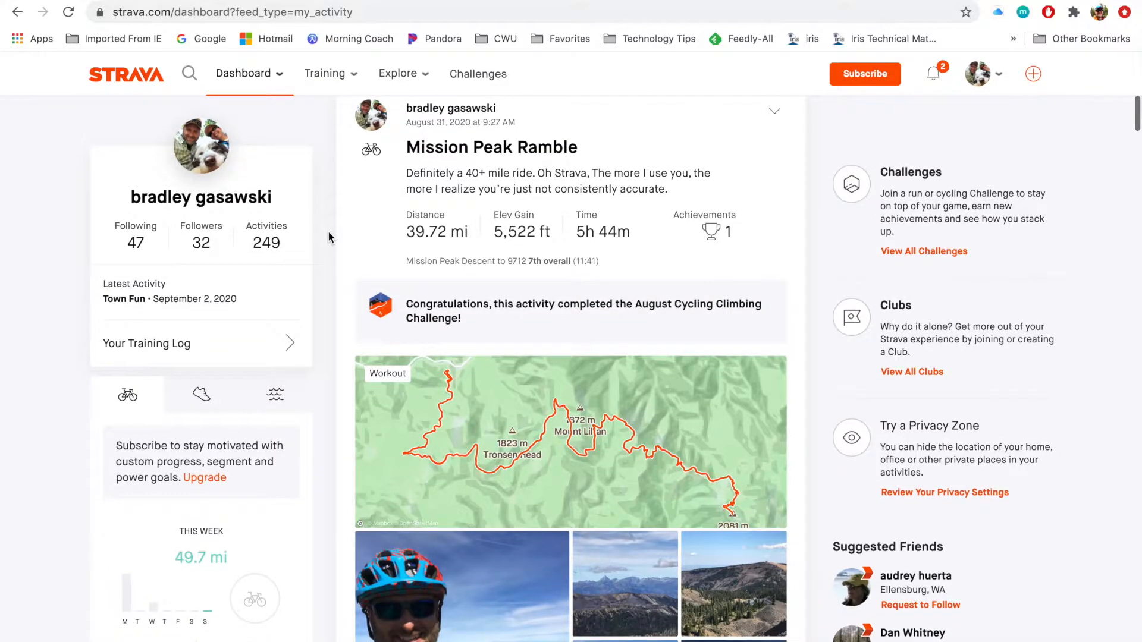
left_click(423, 152)
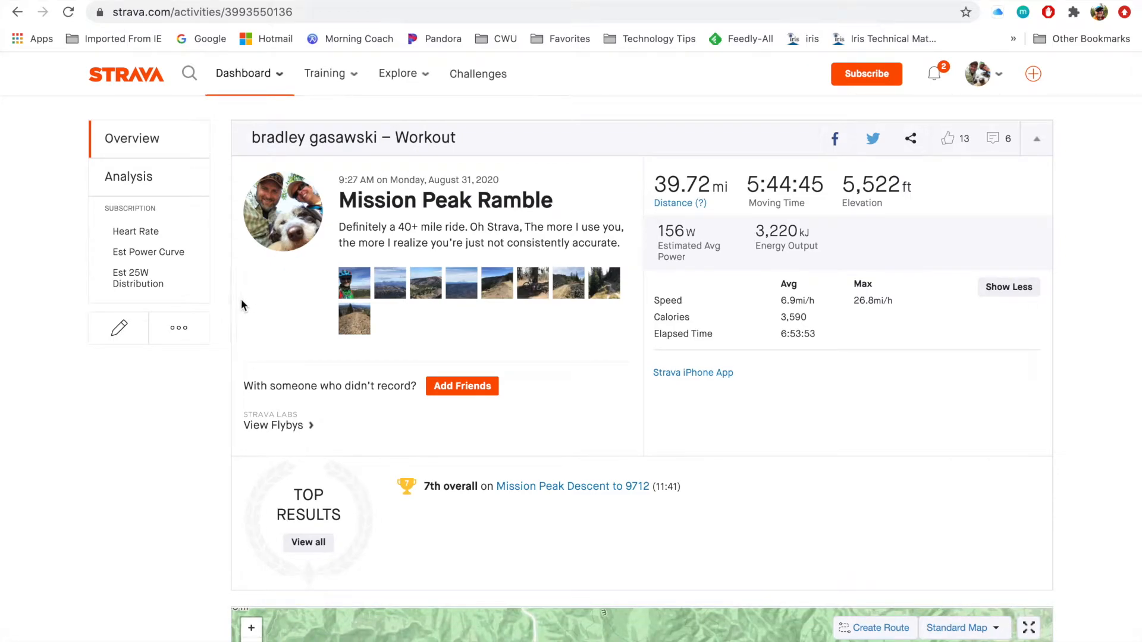
- Export the Mission Peak Ramble activity as a GPX file and dismiss the browser's download bar
left_click(186, 338)
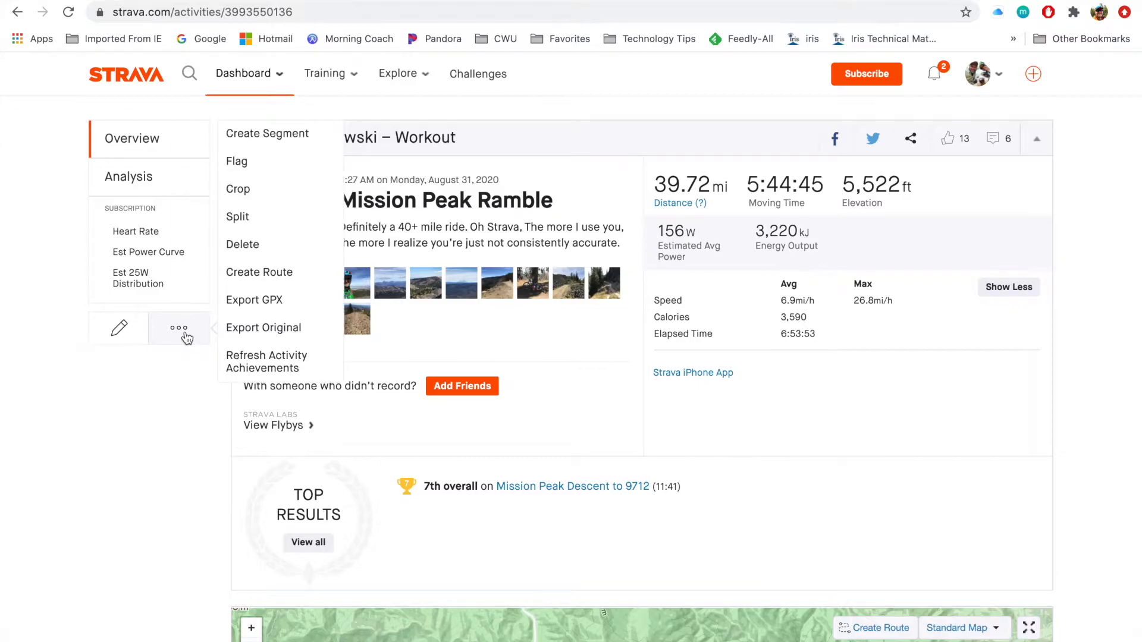
left_click(257, 302)
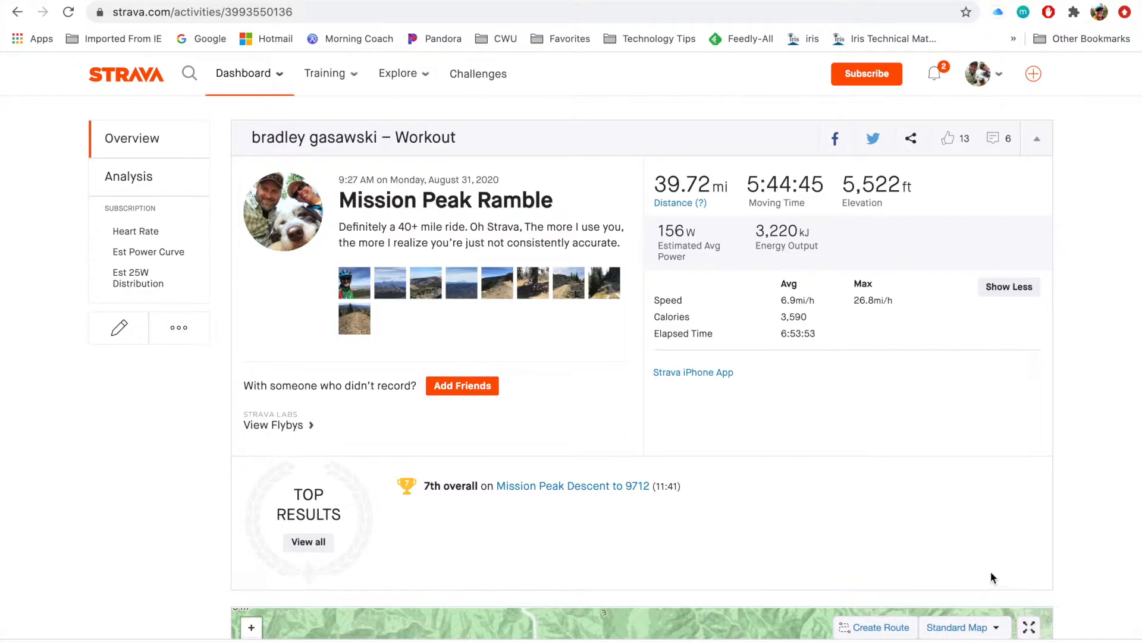
left_click(1126, 641)
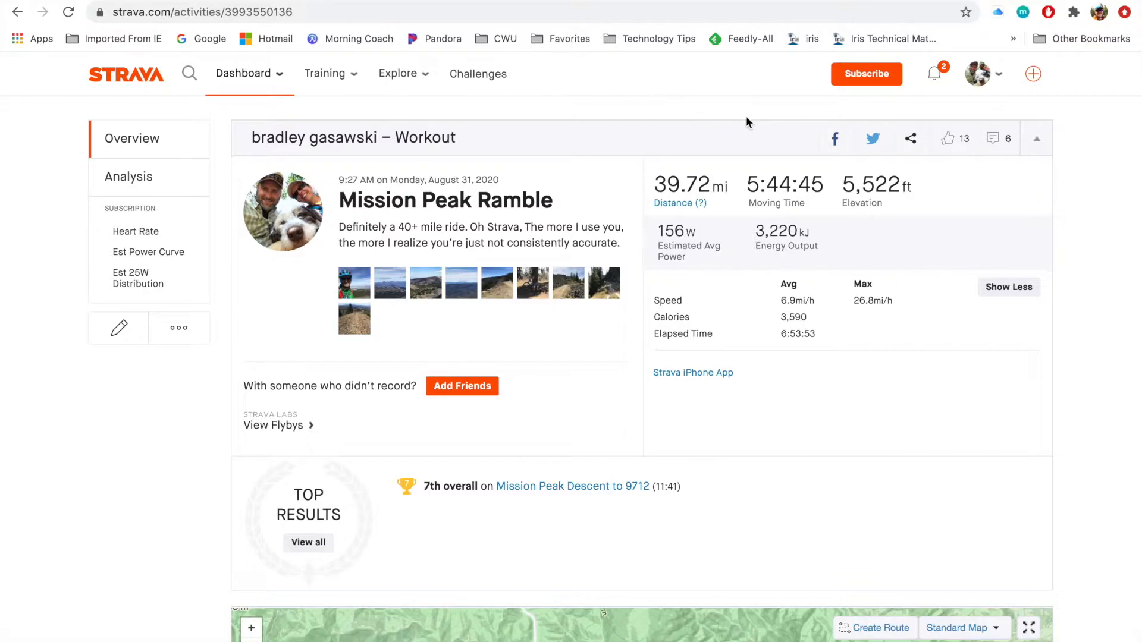
- Open the account settings and go to the page for downloading or deleting the account to view the archive request option
mouse_move(992, 89)
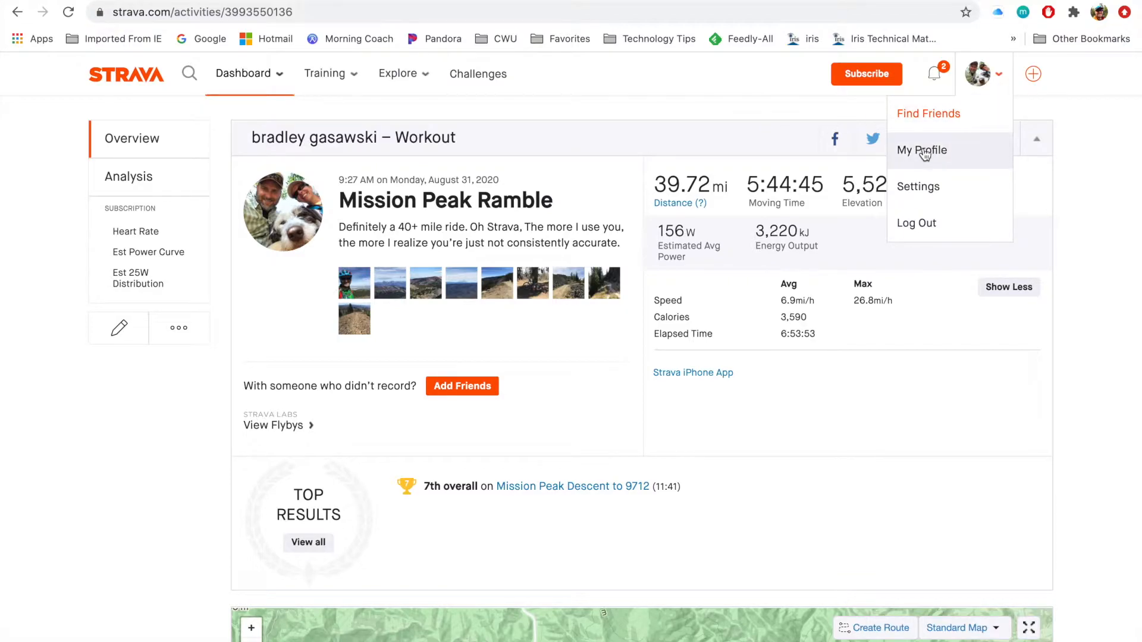
left_click(922, 187)
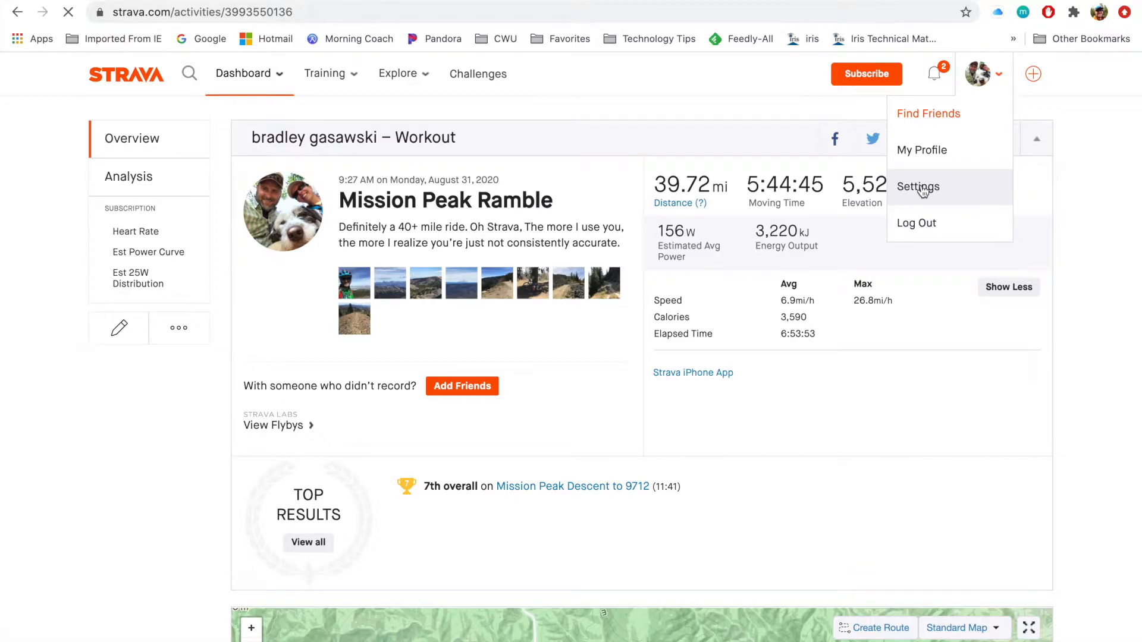
left_click(139, 173)
scroll(308, 487, "down", 3)
scroll(308, 487, "down", 1)
scroll(310, 491, "down", 2)
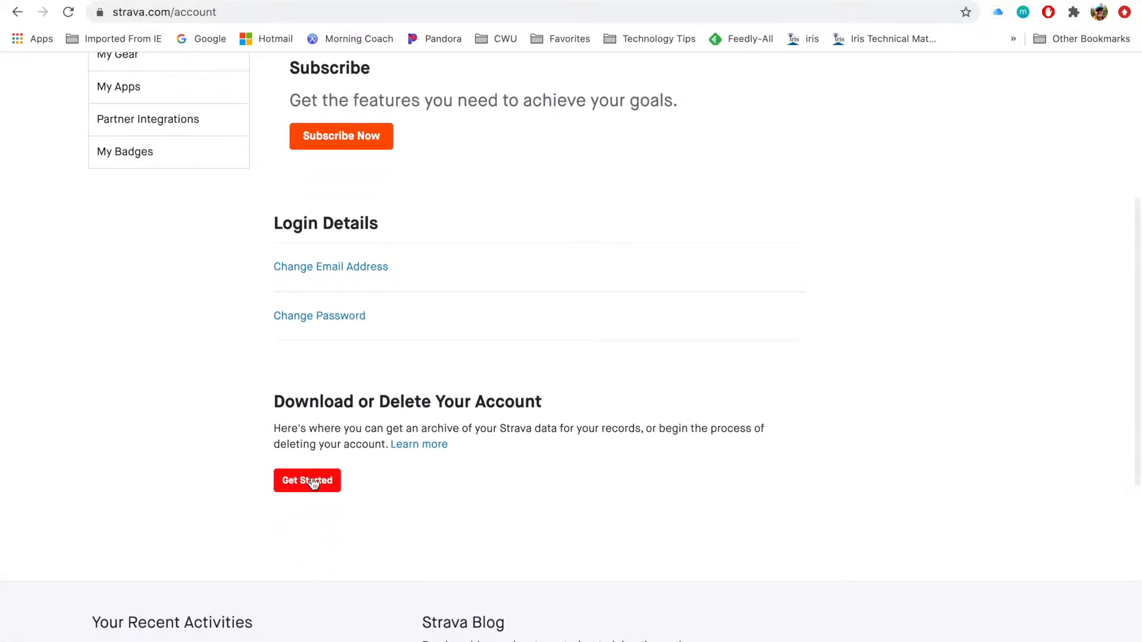
left_click(313, 483)
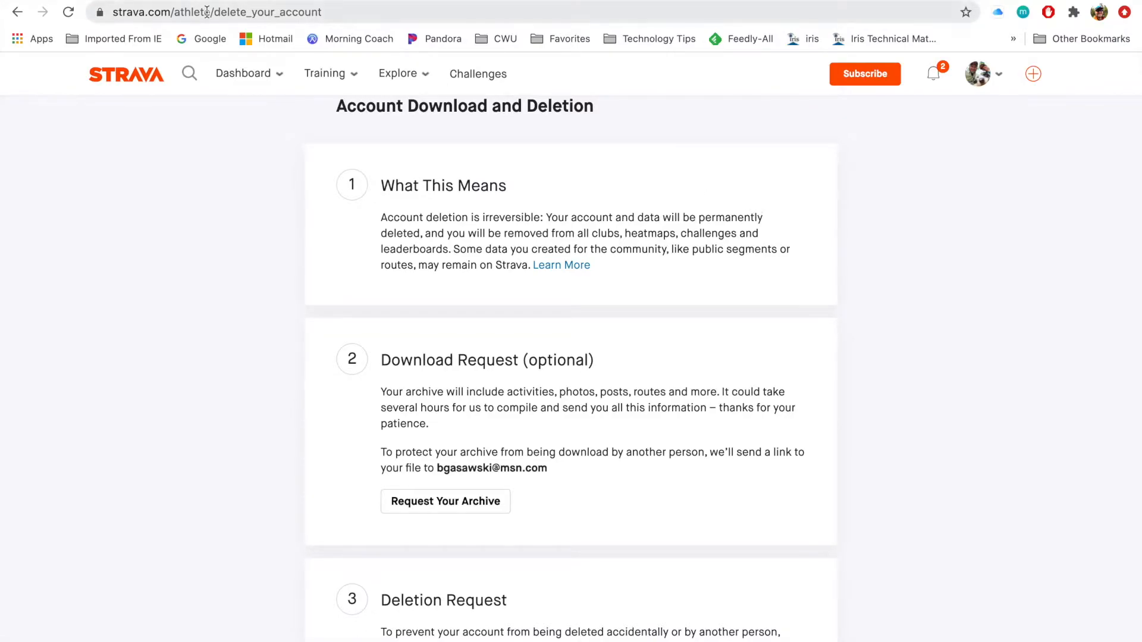
- Switch back to CalTopo, apply the Slope Angle Shading preset and turn off its slope shading overlay
left_click(161, 0)
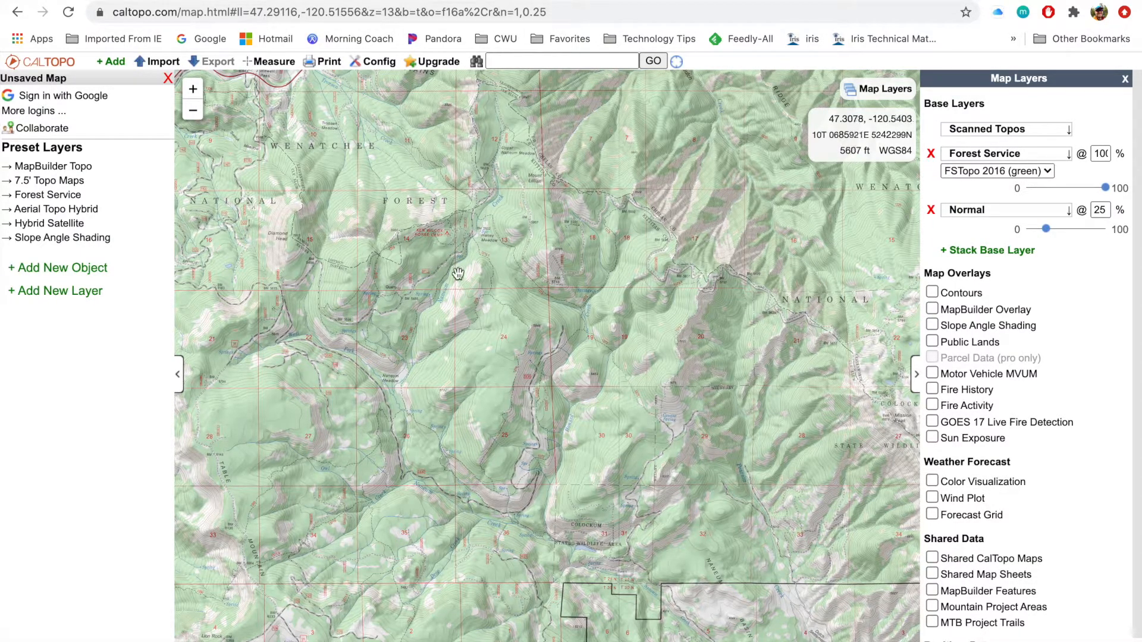
left_click_drag(457, 225, 539, 229)
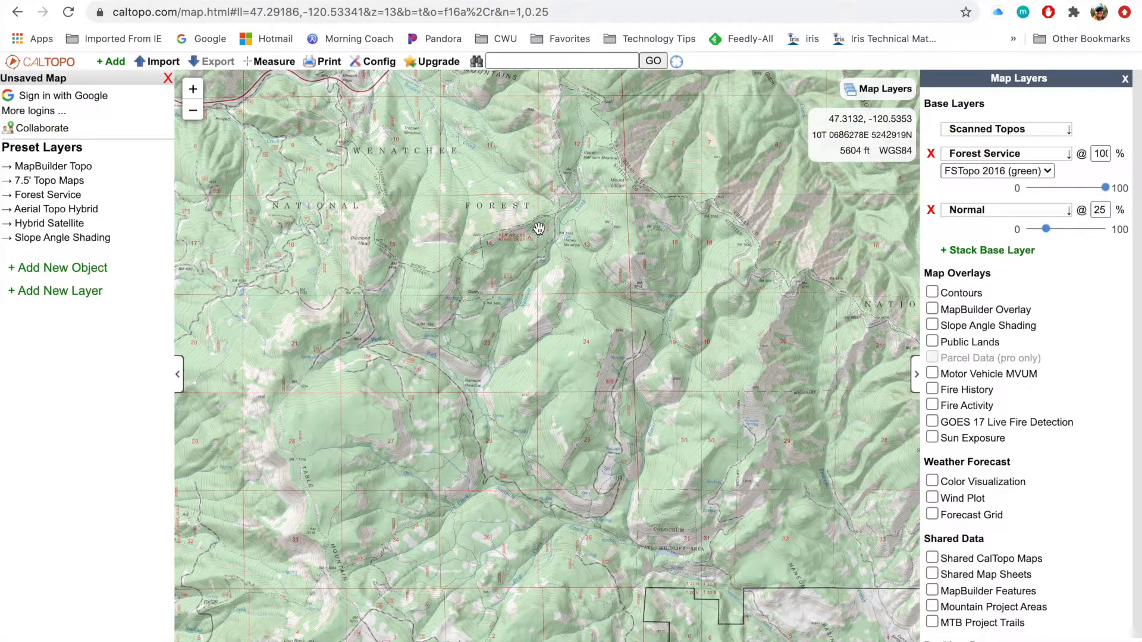
left_click(534, 63)
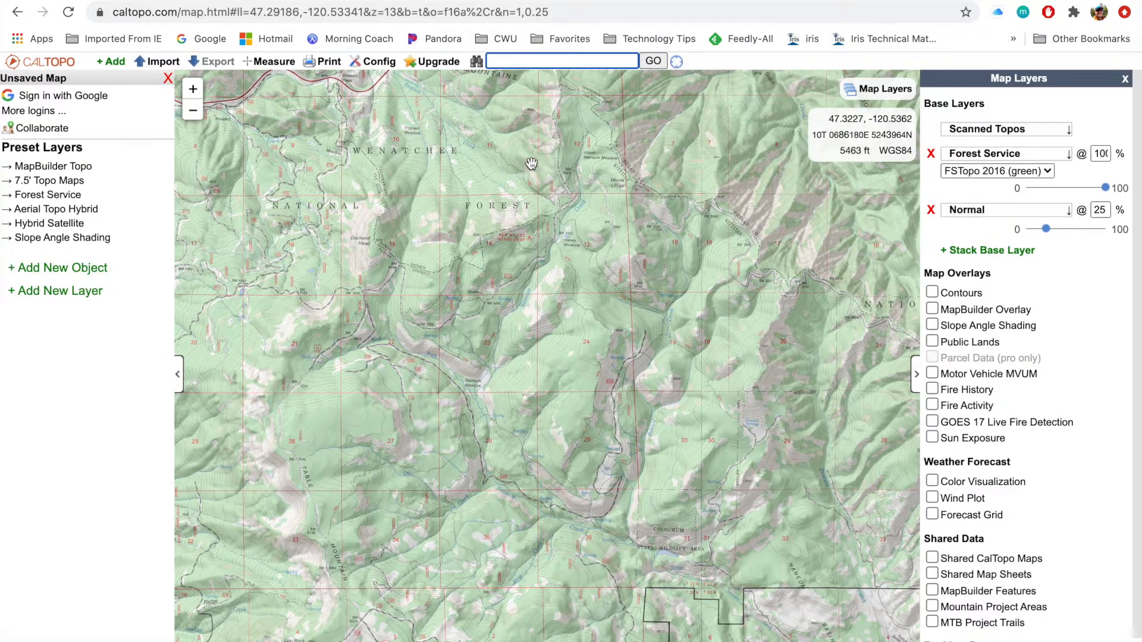
left_click_drag(460, 162, 515, 180)
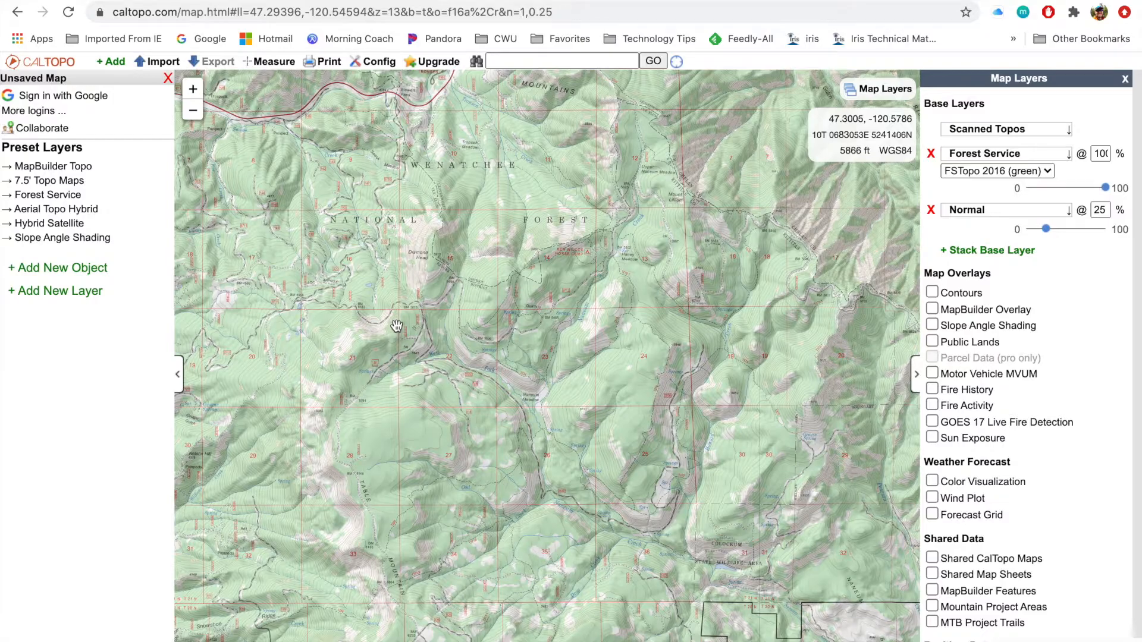
scroll(397, 317, "up", 1)
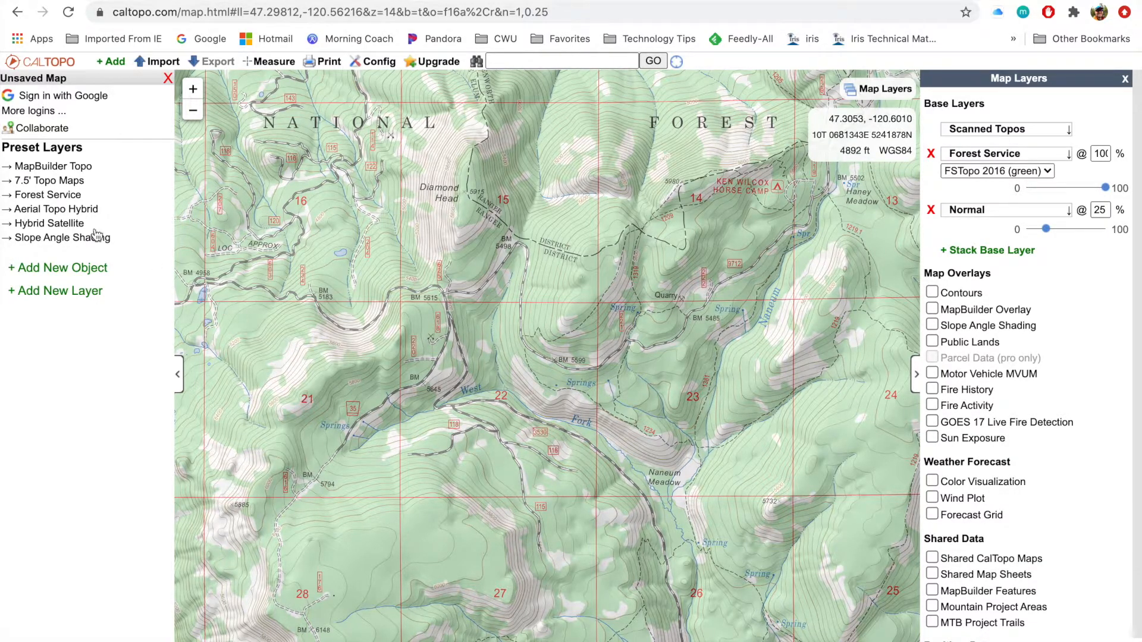
left_click(67, 237)
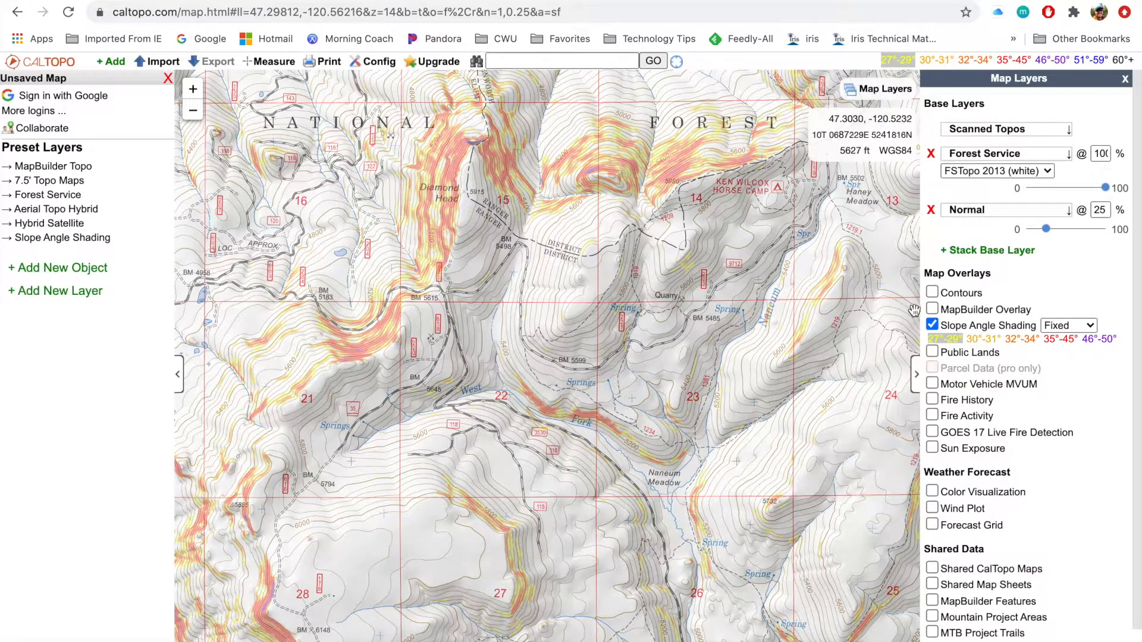
left_click(931, 325)
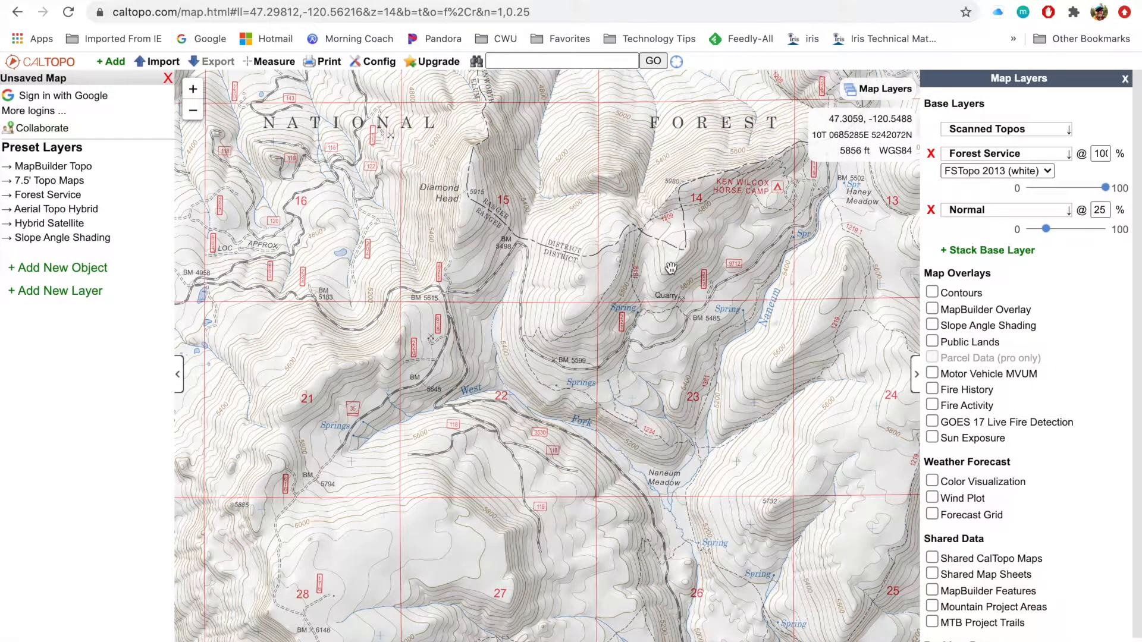
- Import the GPX files Mission_Peak_Ramble 8-31-20, Dust_Devil_Delight 8-9-20 and Super_Moto_8-7-20 into the map with all three tracks included
left_click_drag(618, 184, 594, 239)
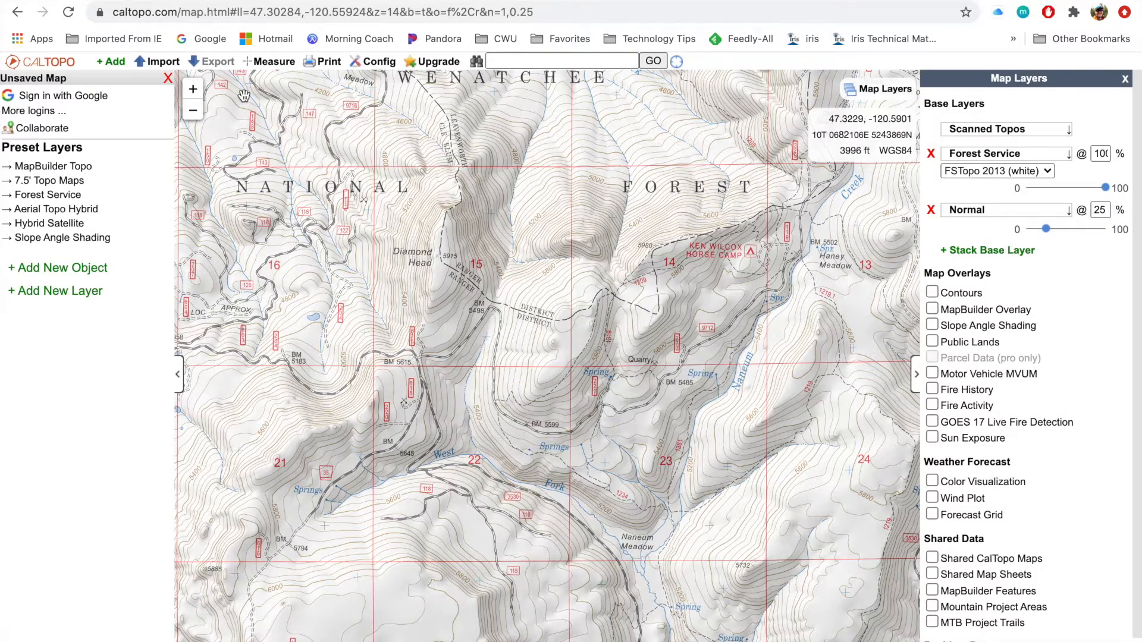
left_click(162, 64)
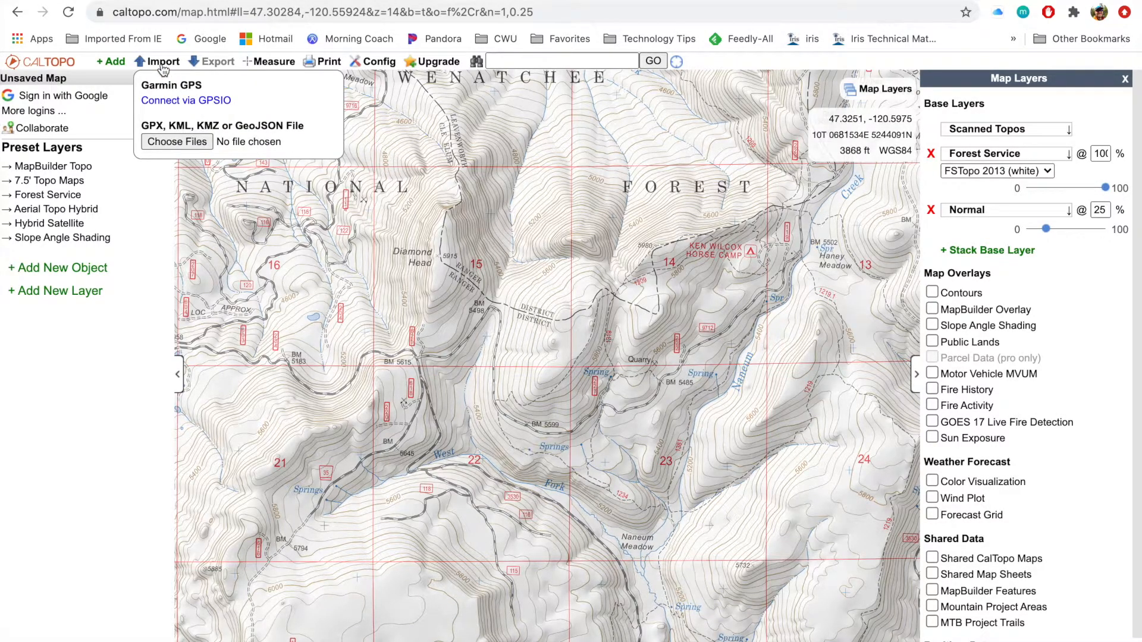
left_click(177, 143)
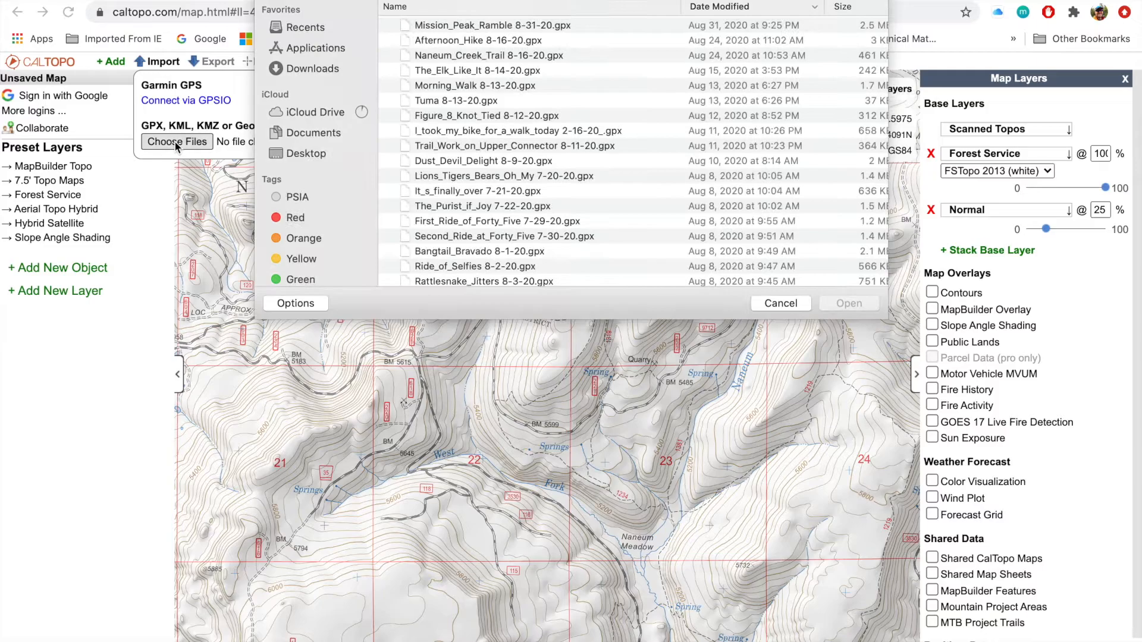
left_click(461, 25)
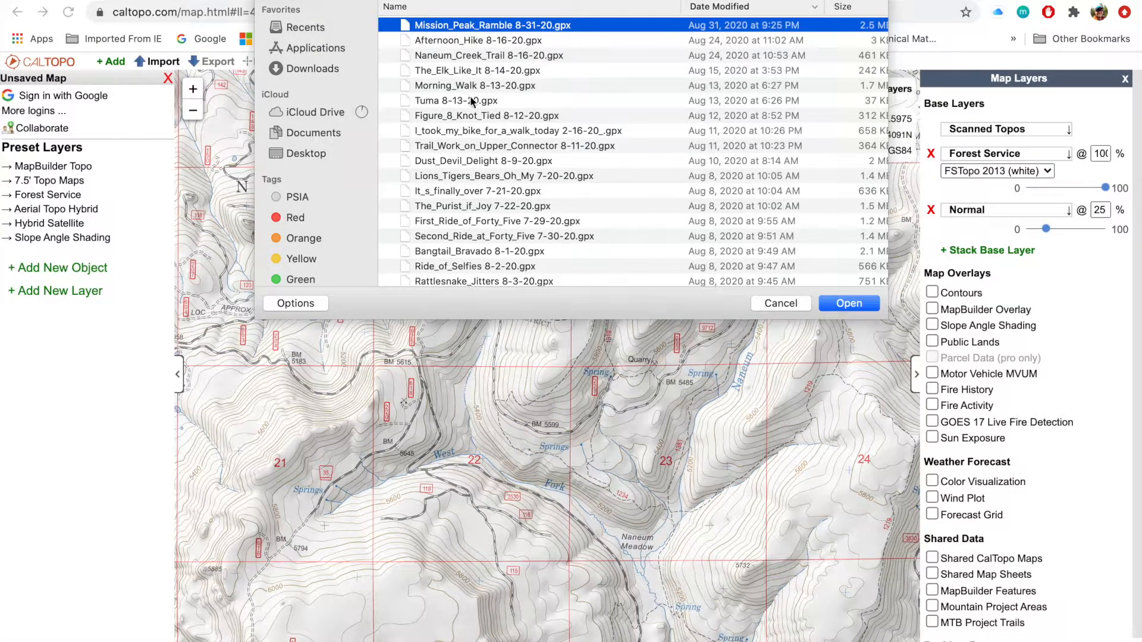
left_click(466, 159, "super")
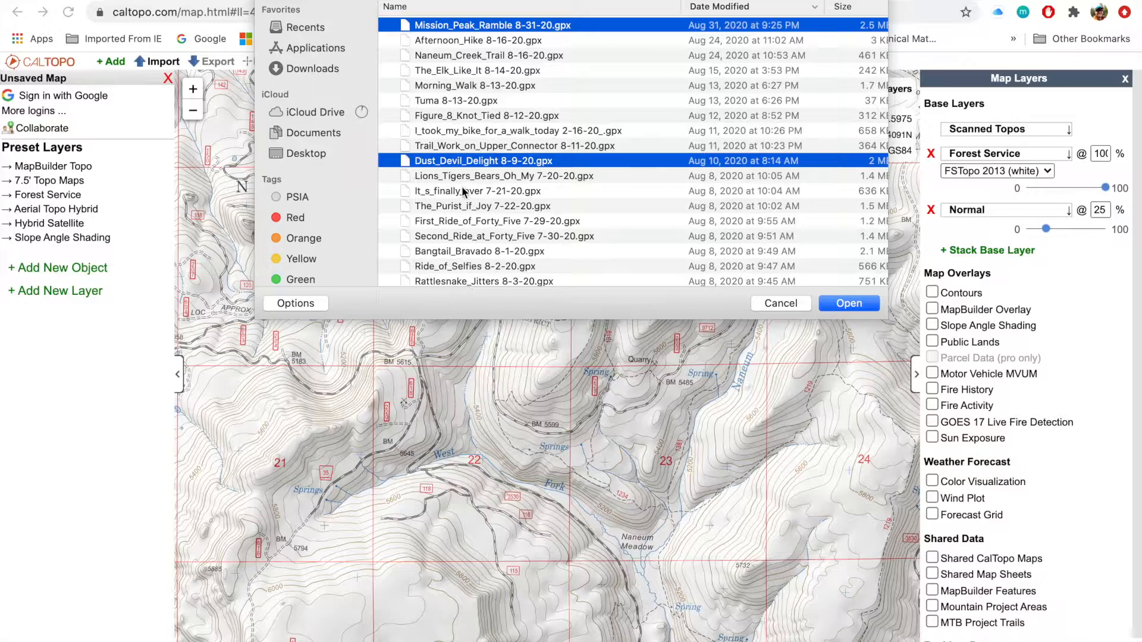
scroll(462, 210, "down", 3)
scroll(462, 210, "down", 1)
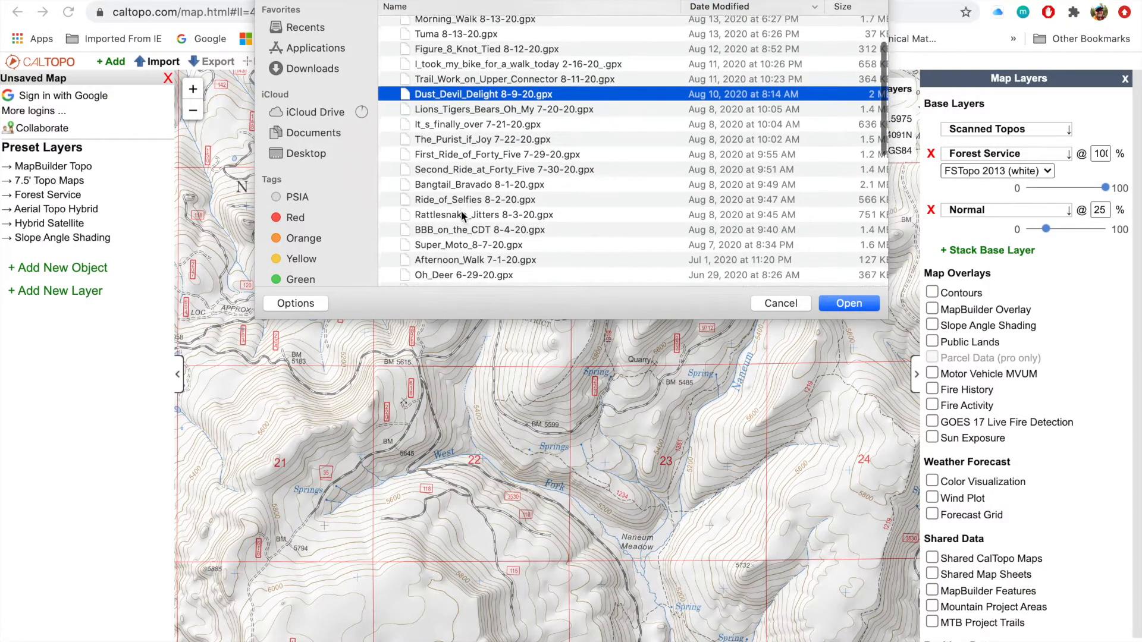
left_click(457, 245, "super")
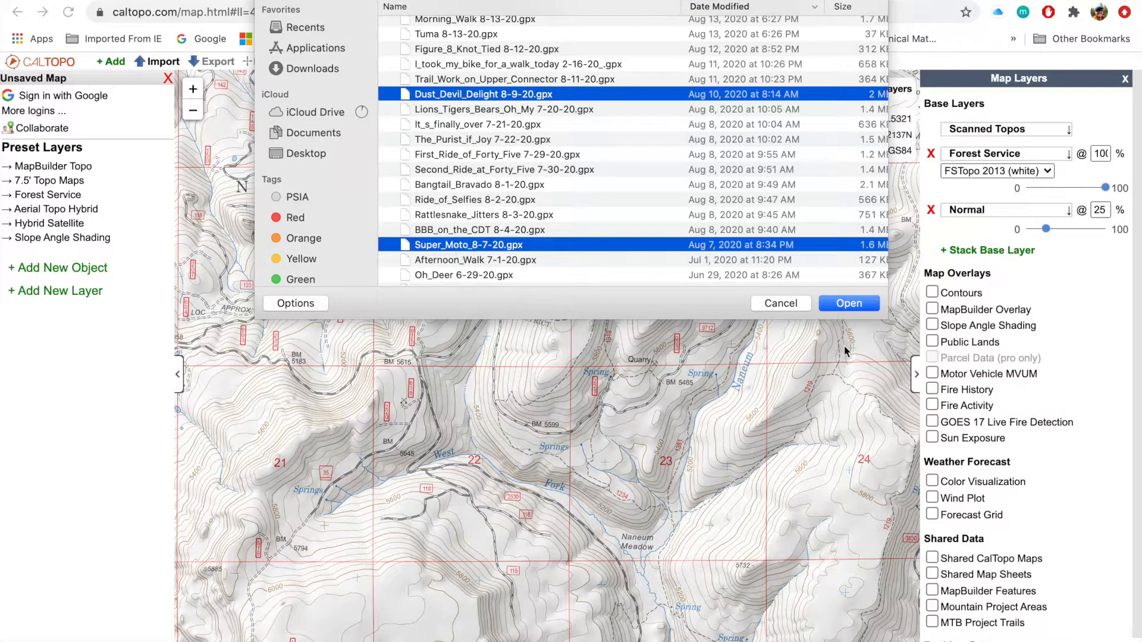
left_click(844, 306)
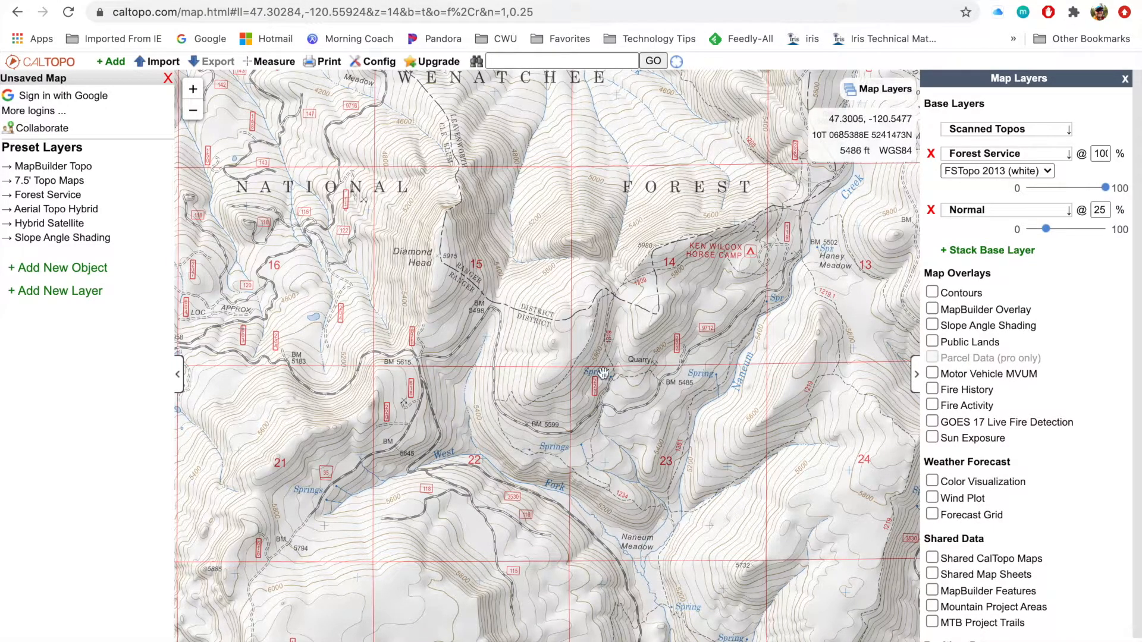
left_click(193, 111)
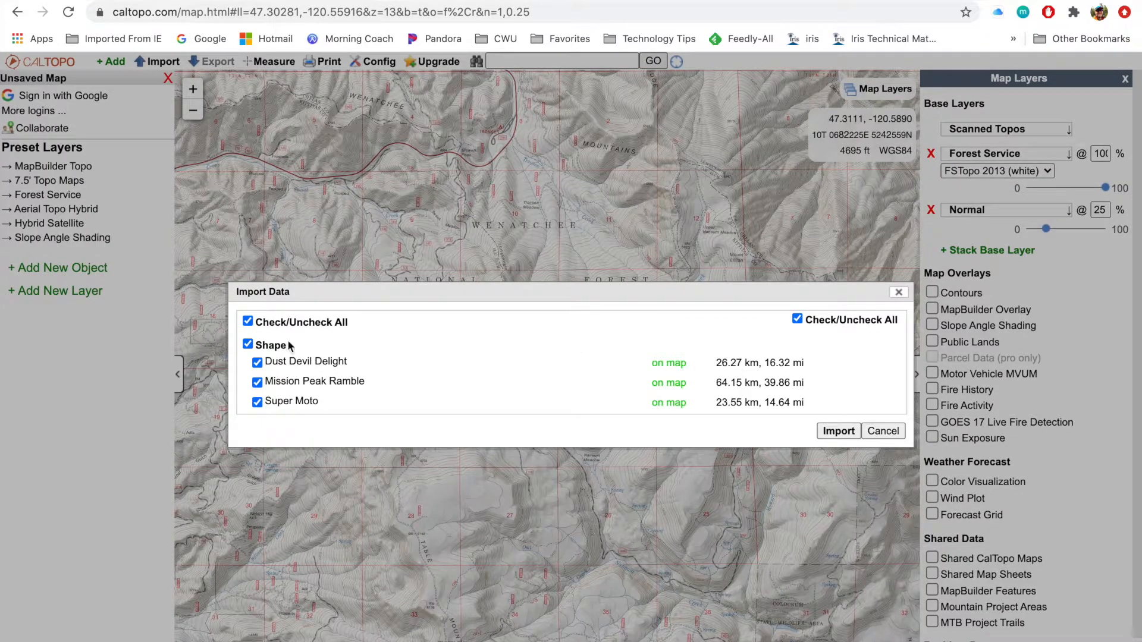
left_click(838, 431)
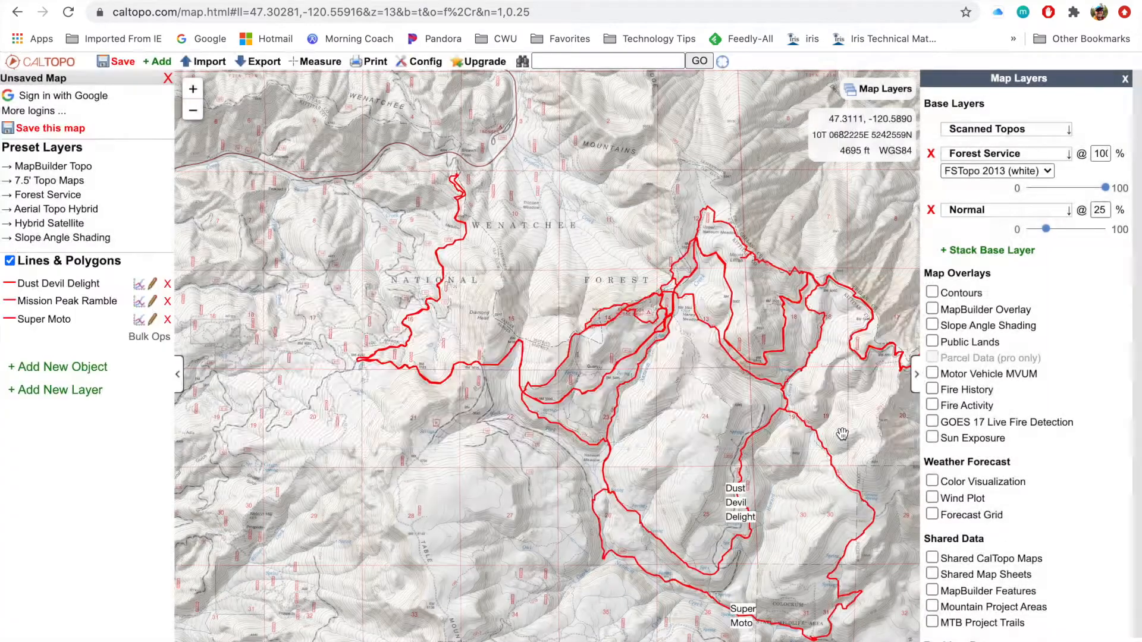
- Inspect the imported tracks around Haney Meadow and open the details of the Mission Peak Ramble line
left_click_drag(705, 403, 591, 397)
scroll(586, 382, "up", 1)
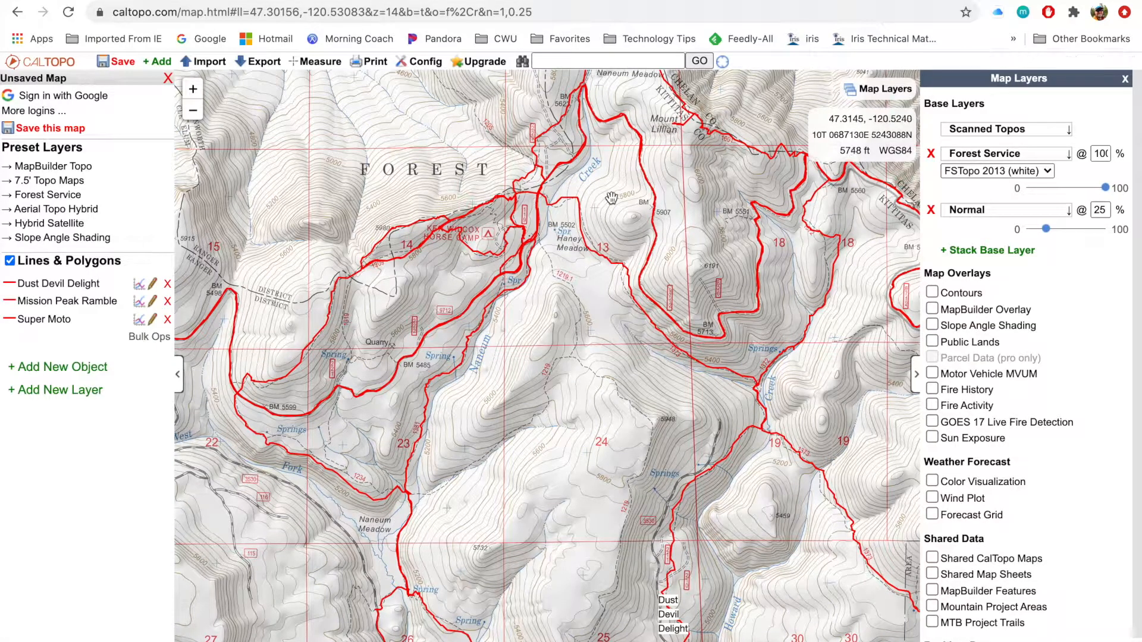
left_click_drag(612, 198, 730, 256)
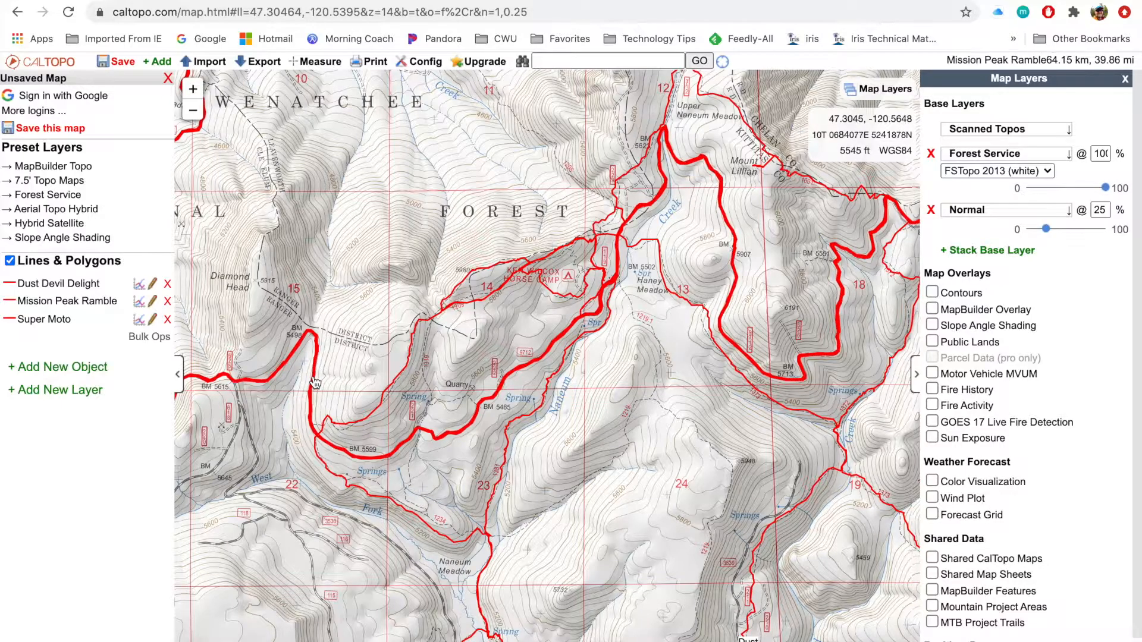
left_click(315, 382)
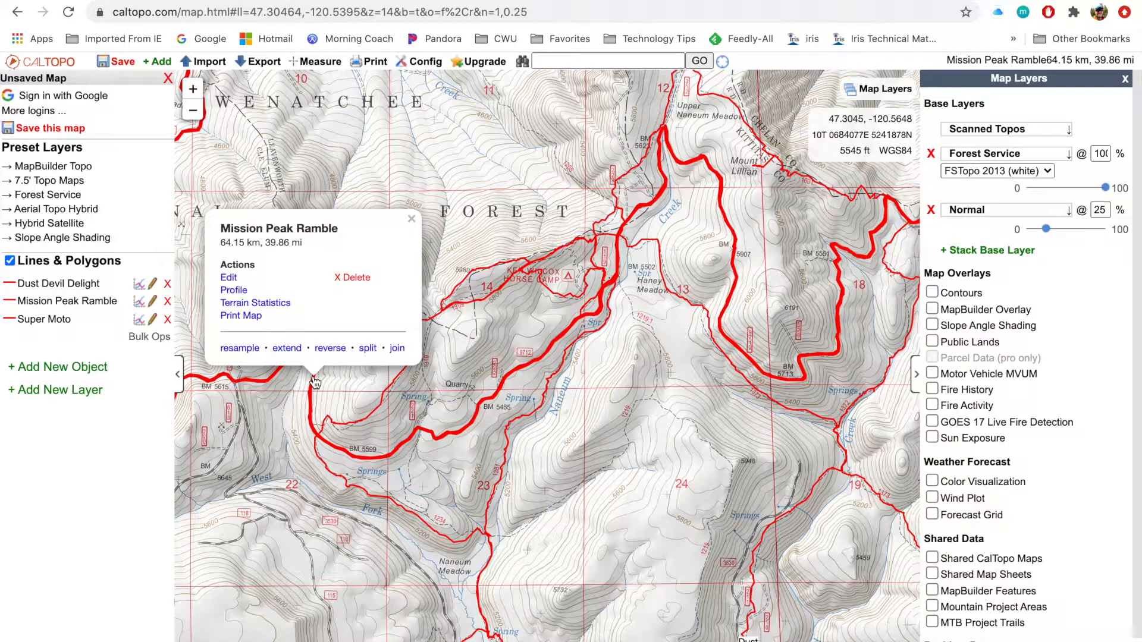
- Open the Mission Peak Ramble line for editing and review its available folder and line weight options
left_click(229, 278)
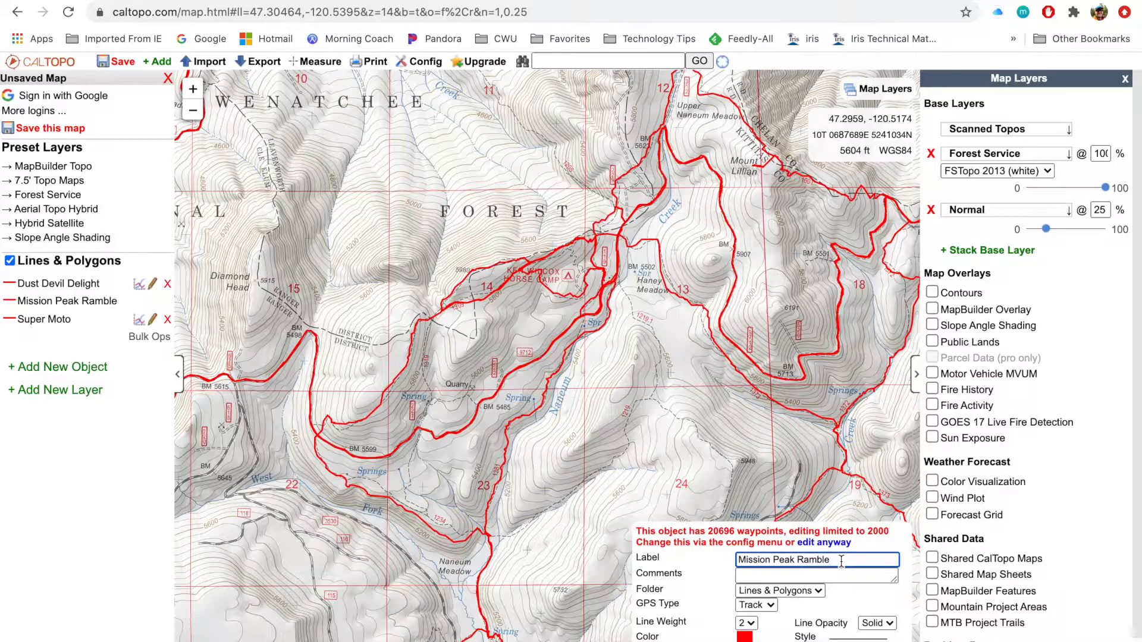
left_click(819, 591)
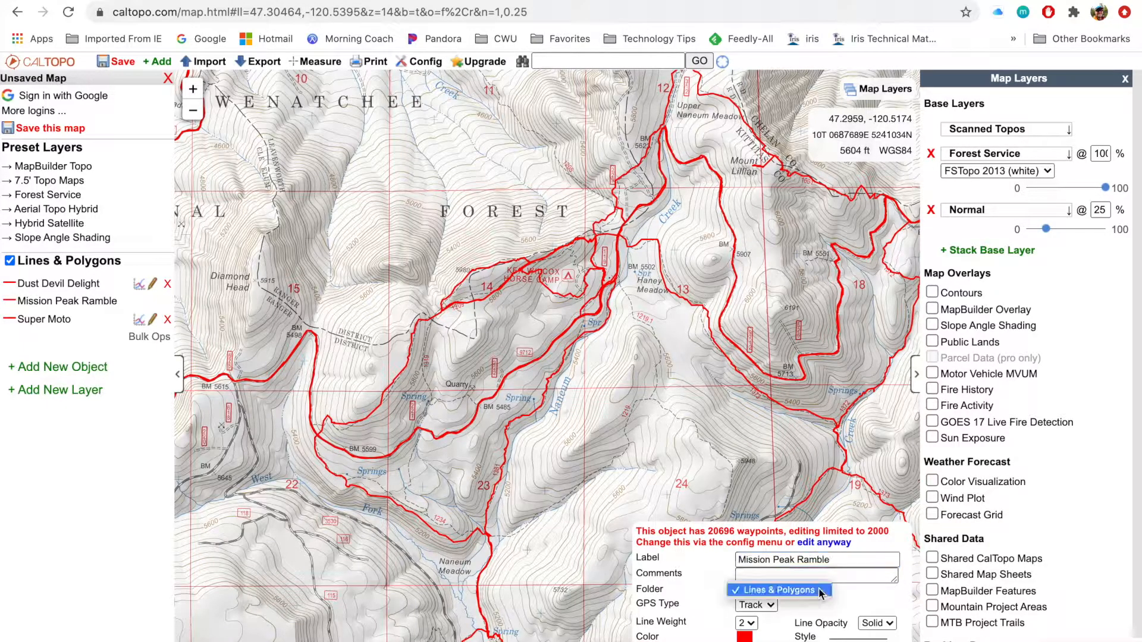
left_click(821, 592)
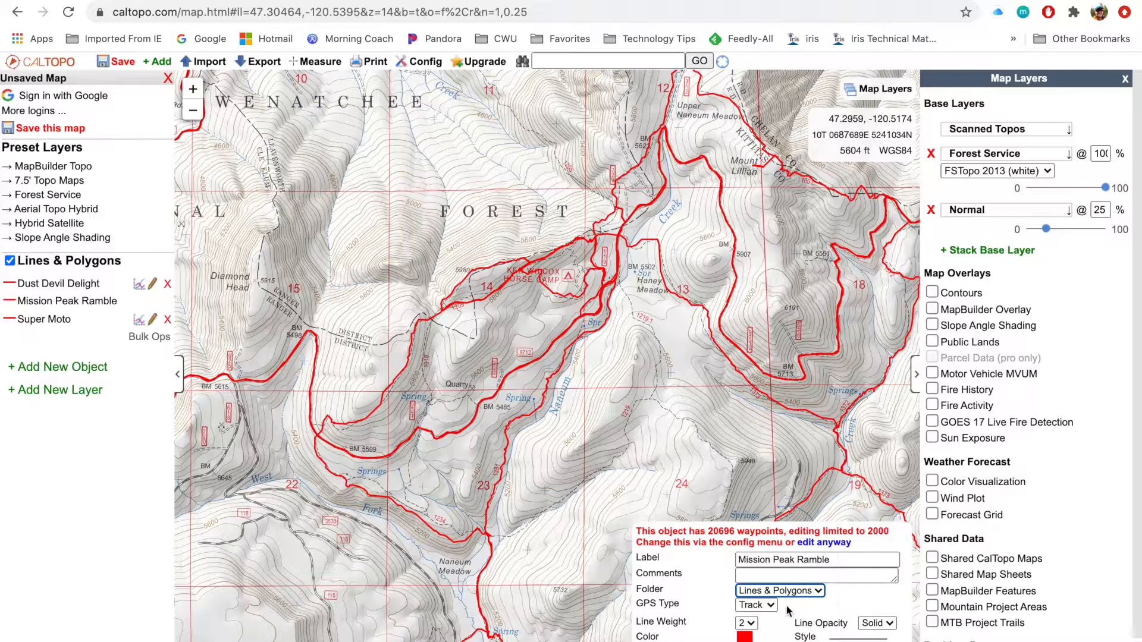
left_click(750, 623)
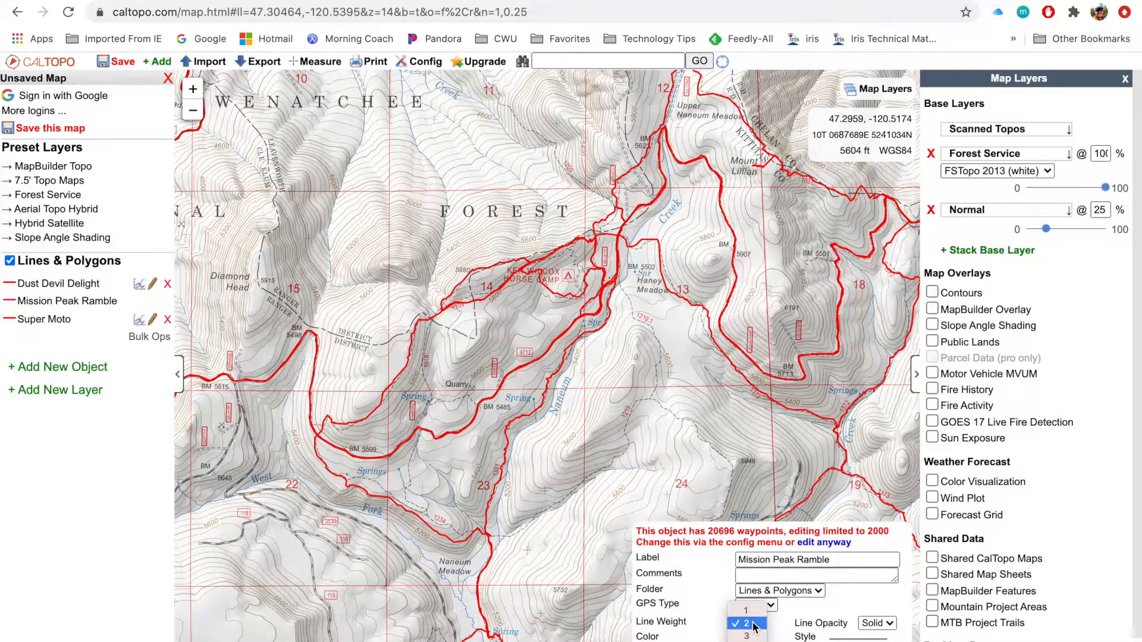
left_click(748, 623)
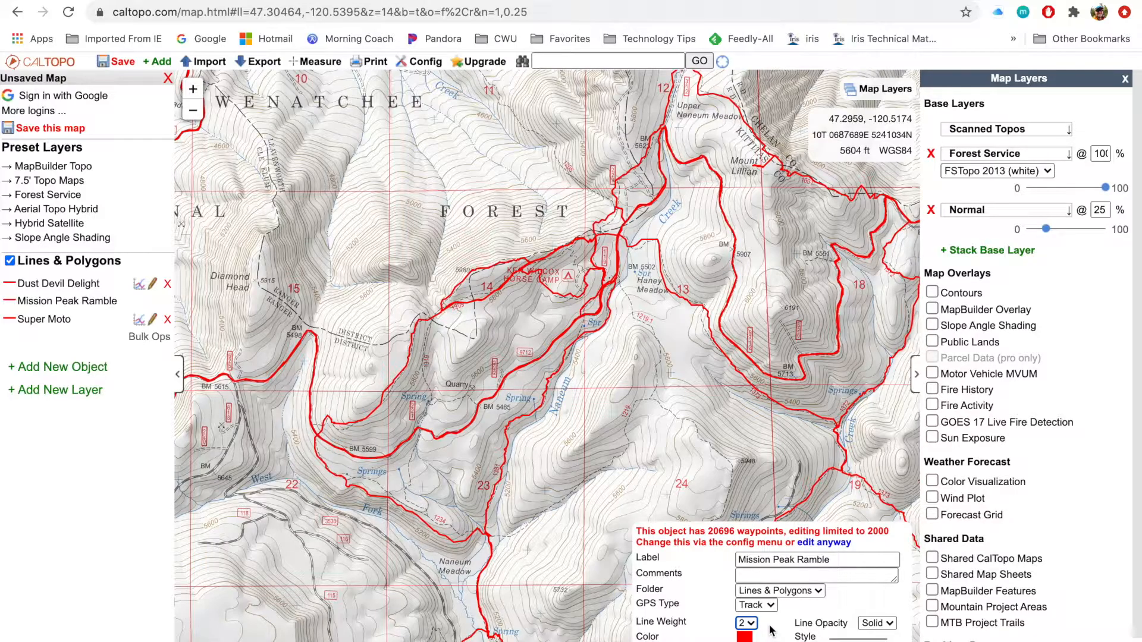
- Try a 40% line opacity on the Mission Peak Ramble track and set it back to Solid
left_click(874, 625)
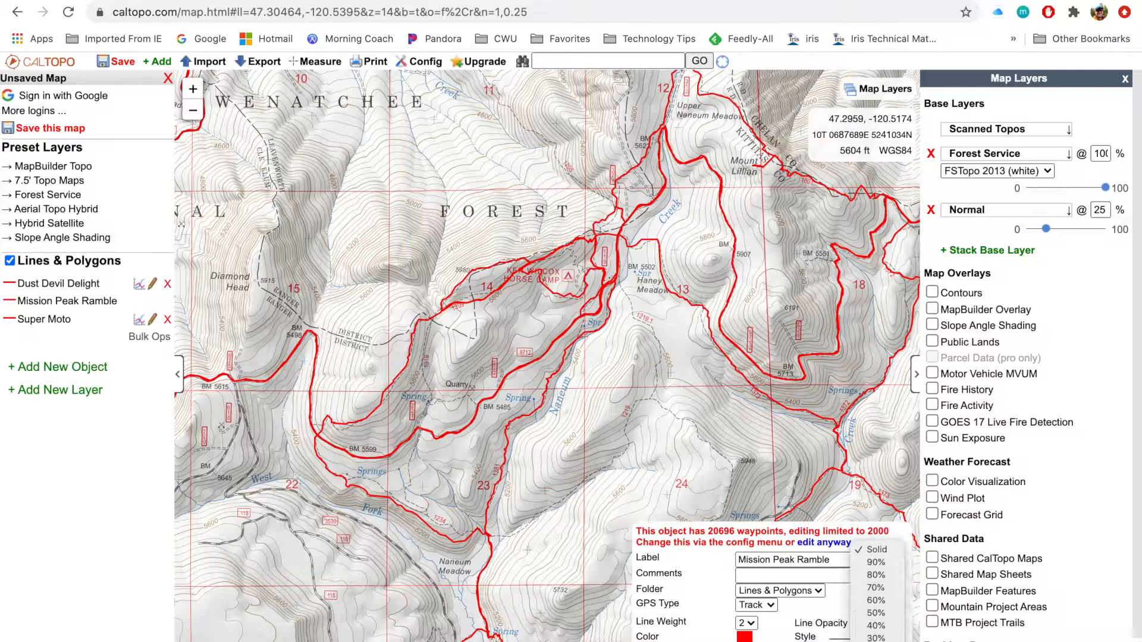
left_click(878, 630)
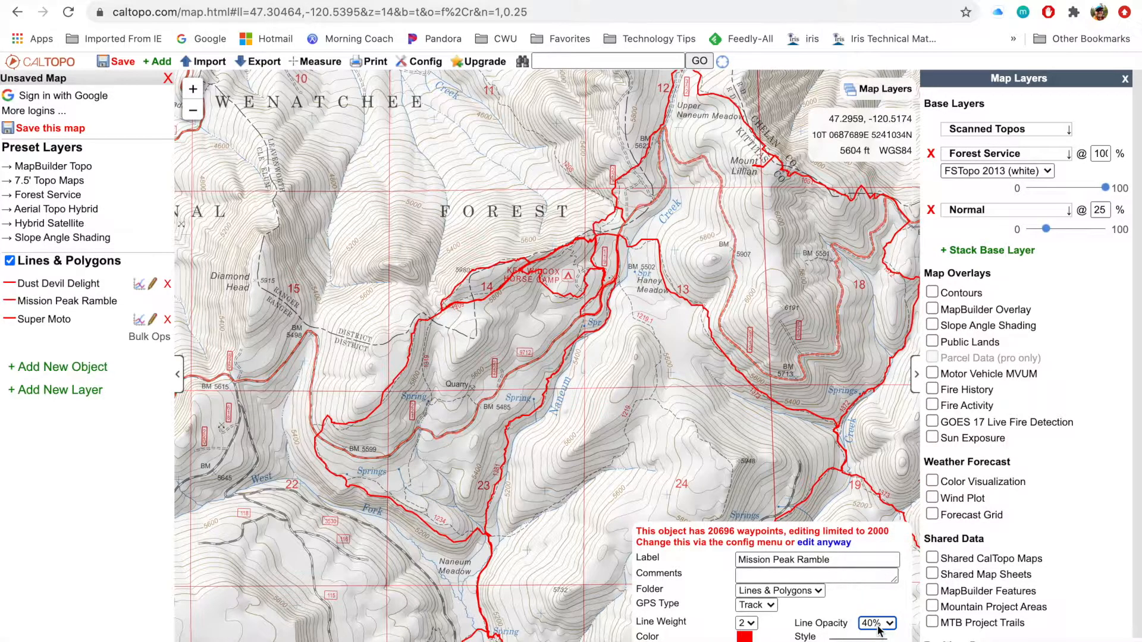
left_click(879, 631)
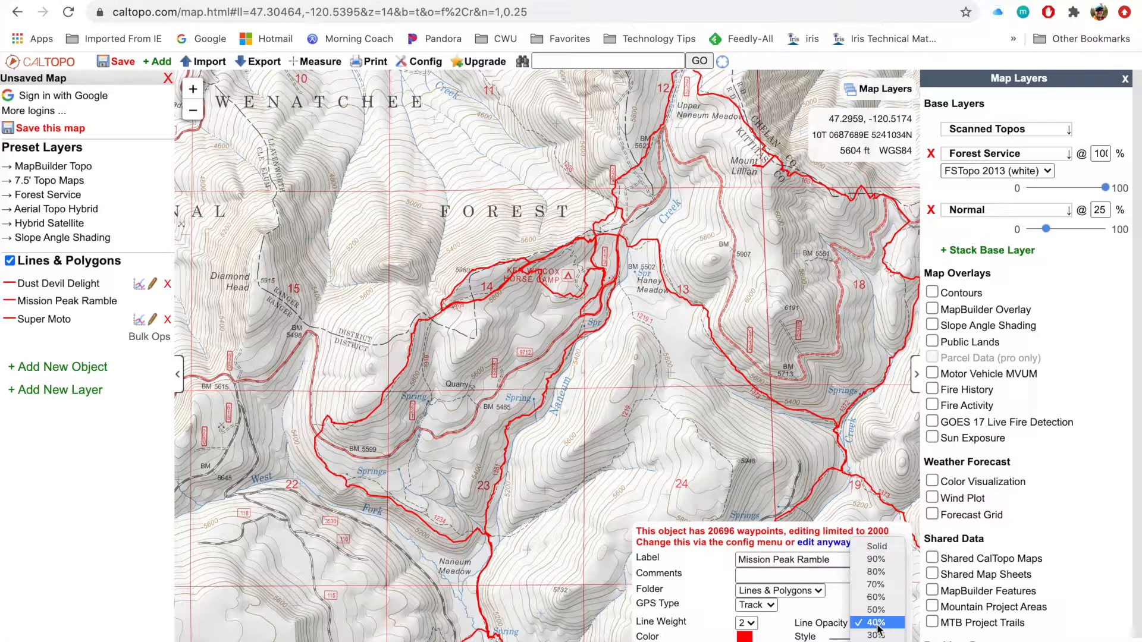
left_click(880, 550)
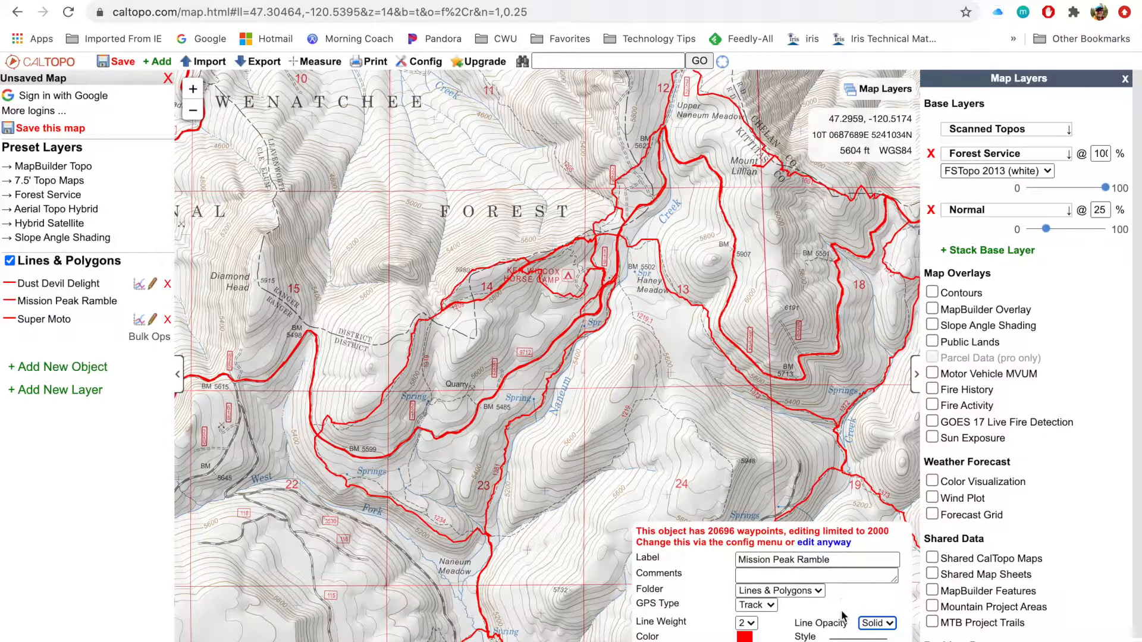
- Try the first directional arrow style on the Mission Peak Ramble line, return it to the plain basic line and finish editing
left_click(847, 639)
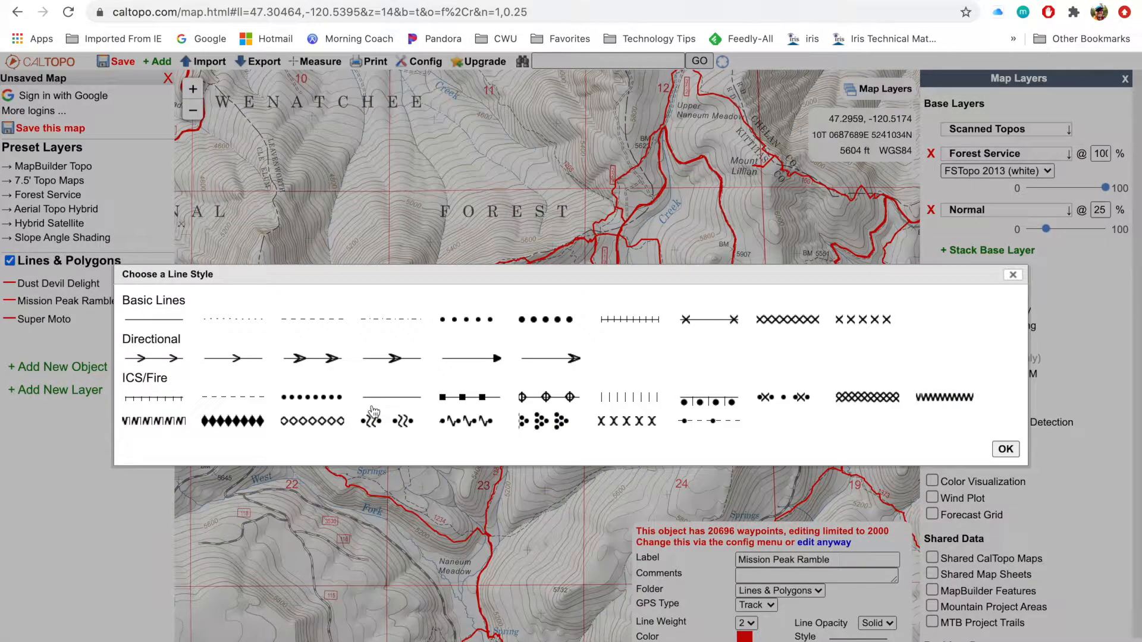
left_click(167, 360)
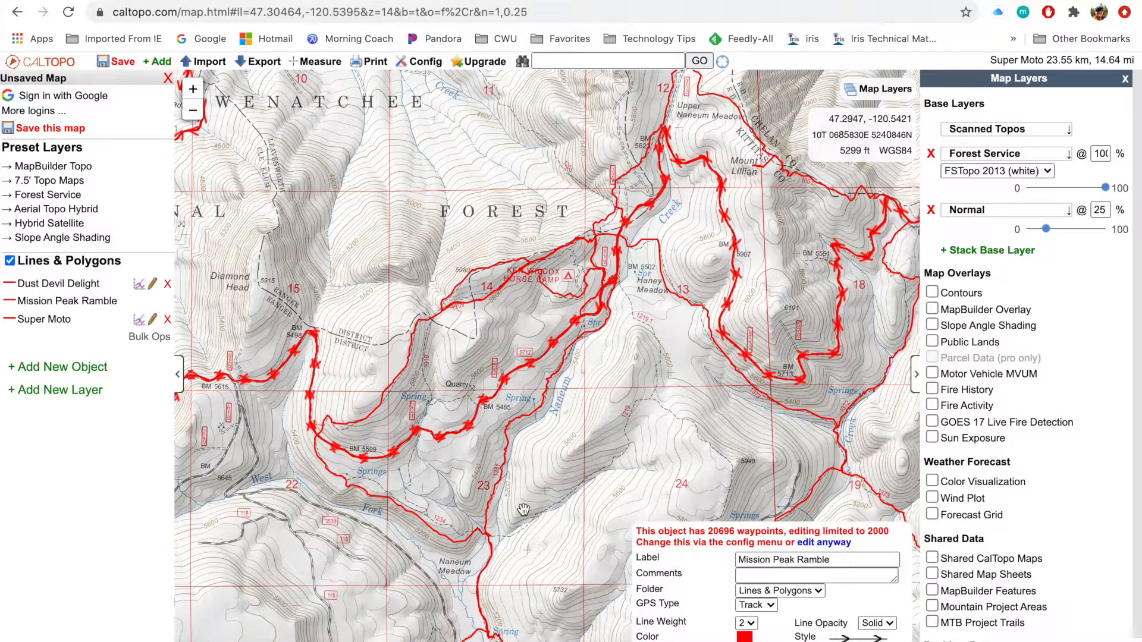
left_click(844, 637)
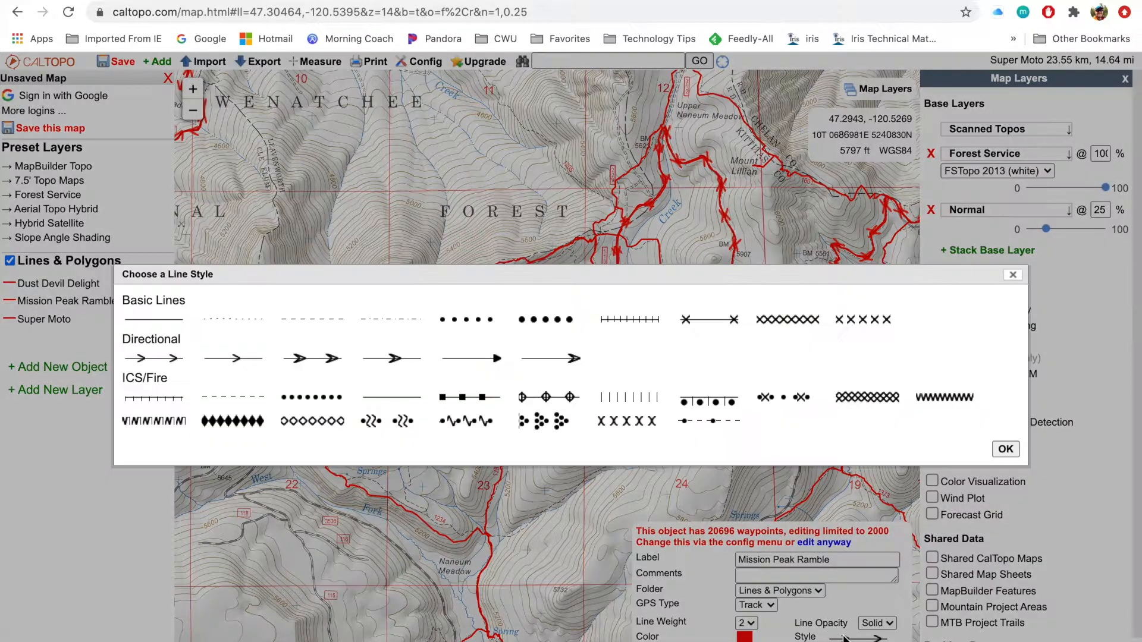
left_click(161, 320)
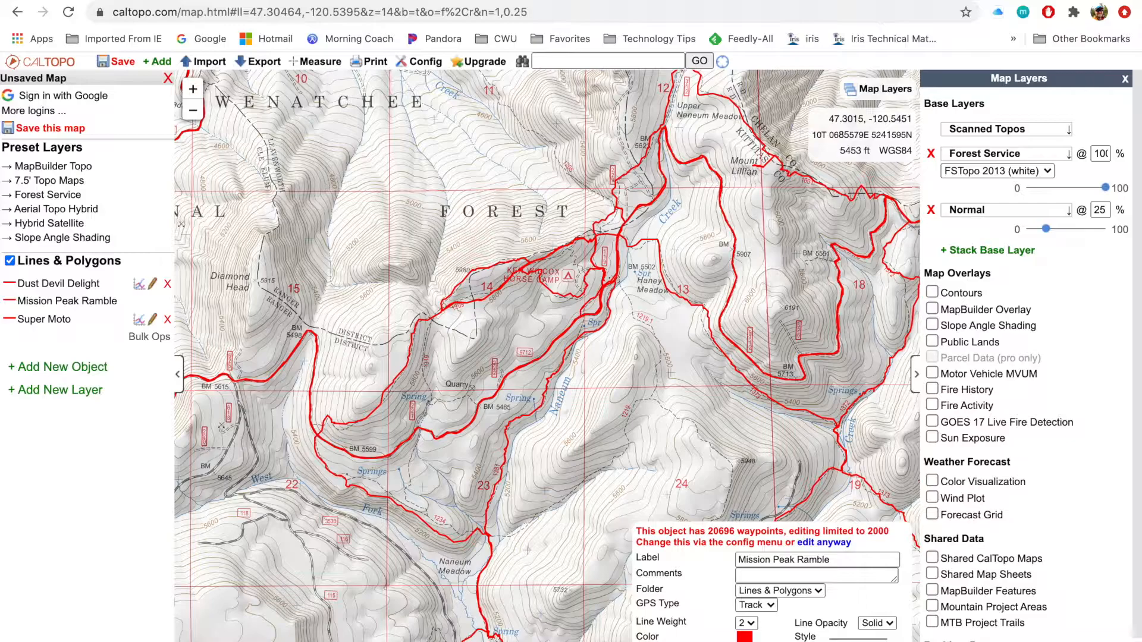
left_click(654, 641)
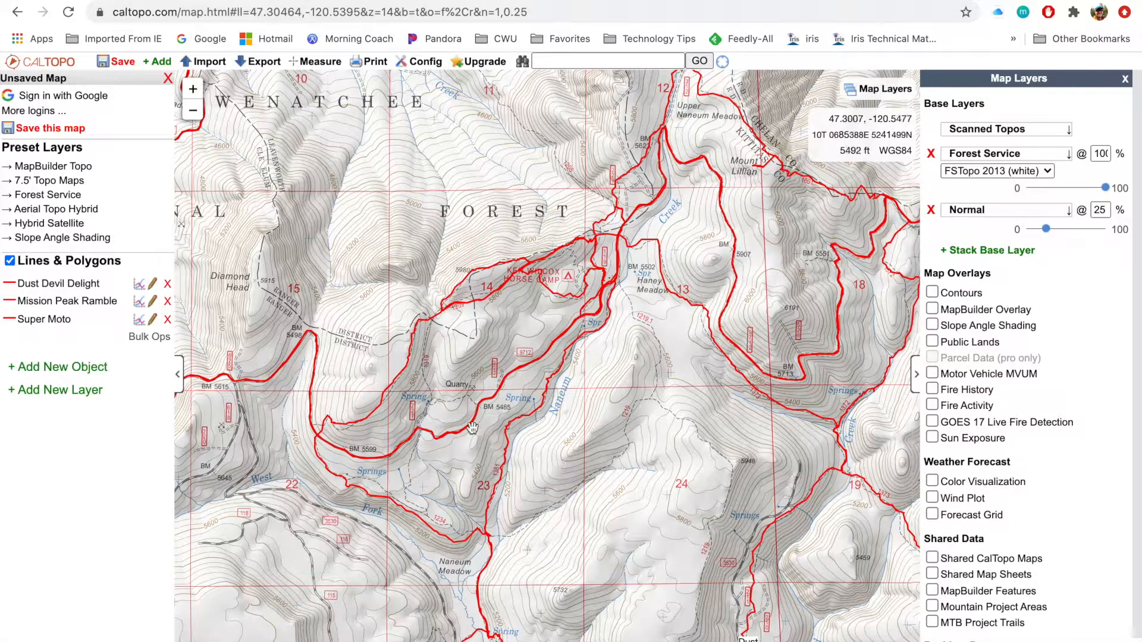
- Edit the Dust Devil Delight line to try the first directional arrow style, then restore the plain basic line and finish editing
left_click(384, 402)
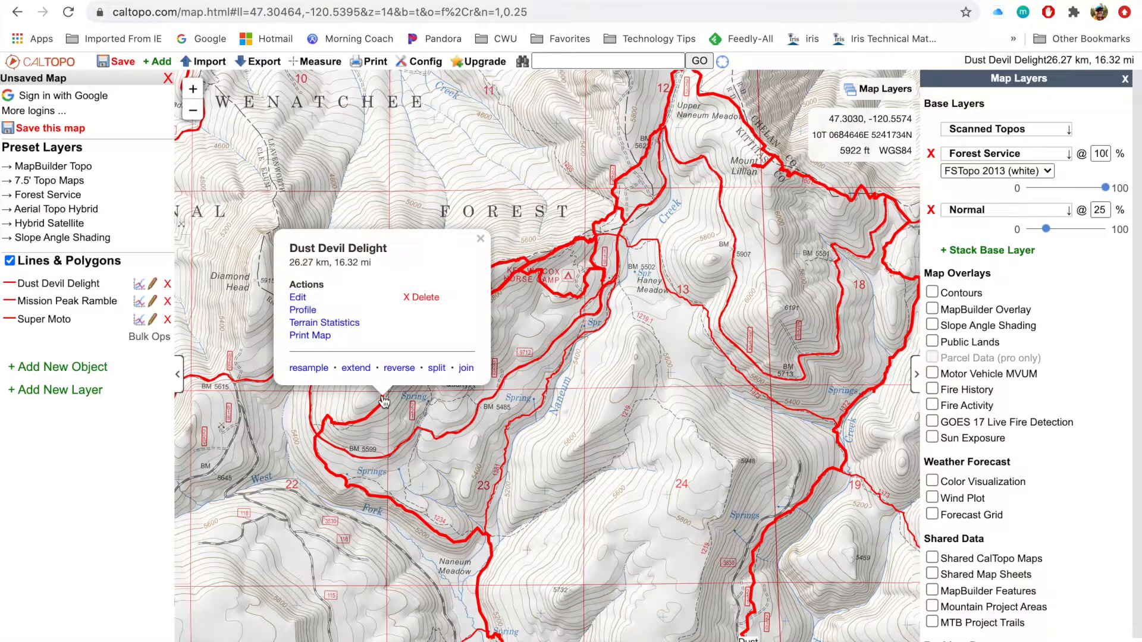
left_click(298, 297)
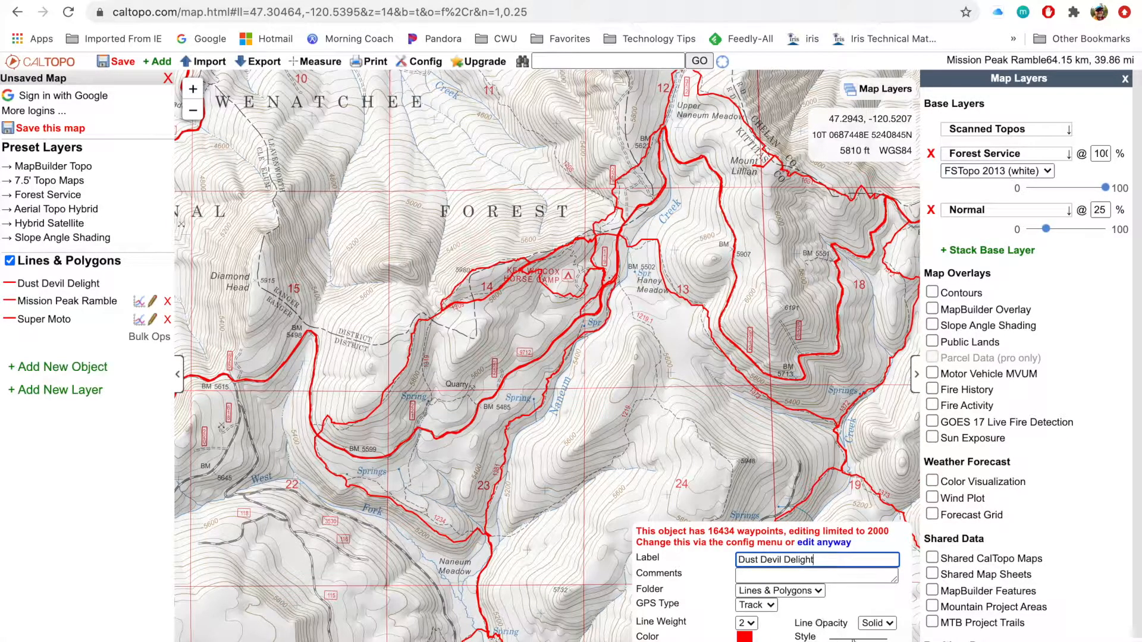
left_click(854, 639)
left_click(154, 358)
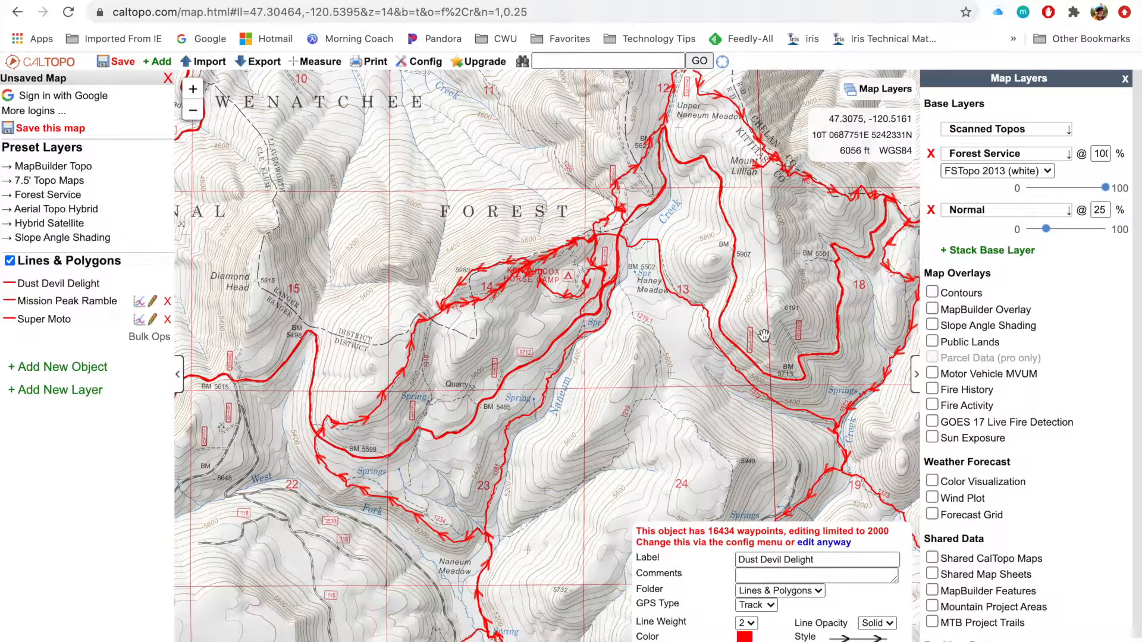
left_click(857, 638)
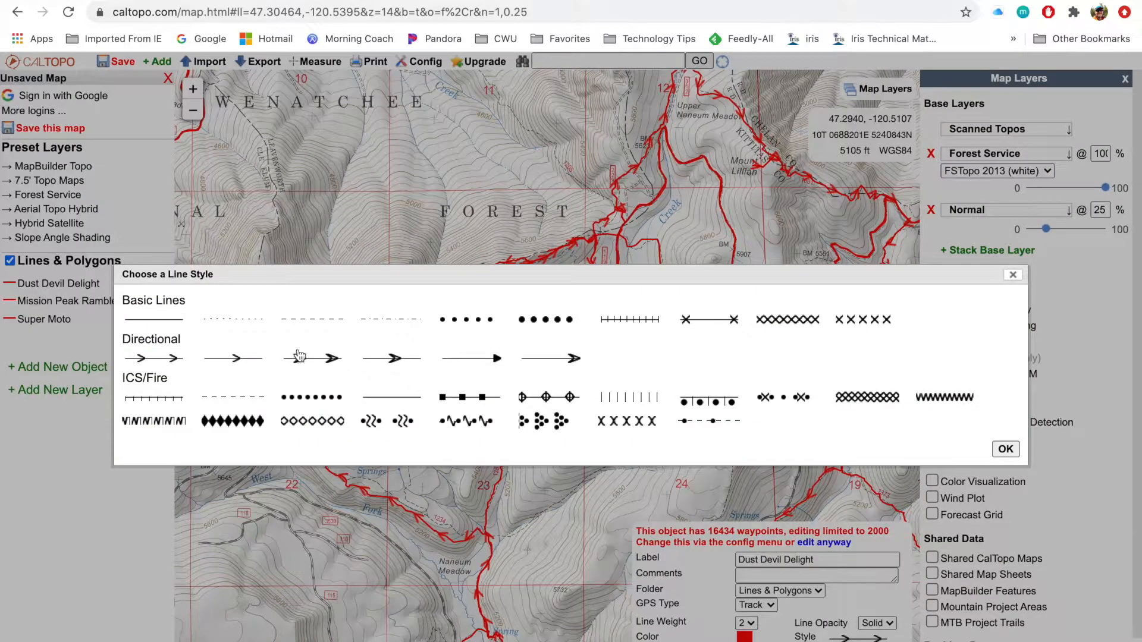
left_click(153, 322)
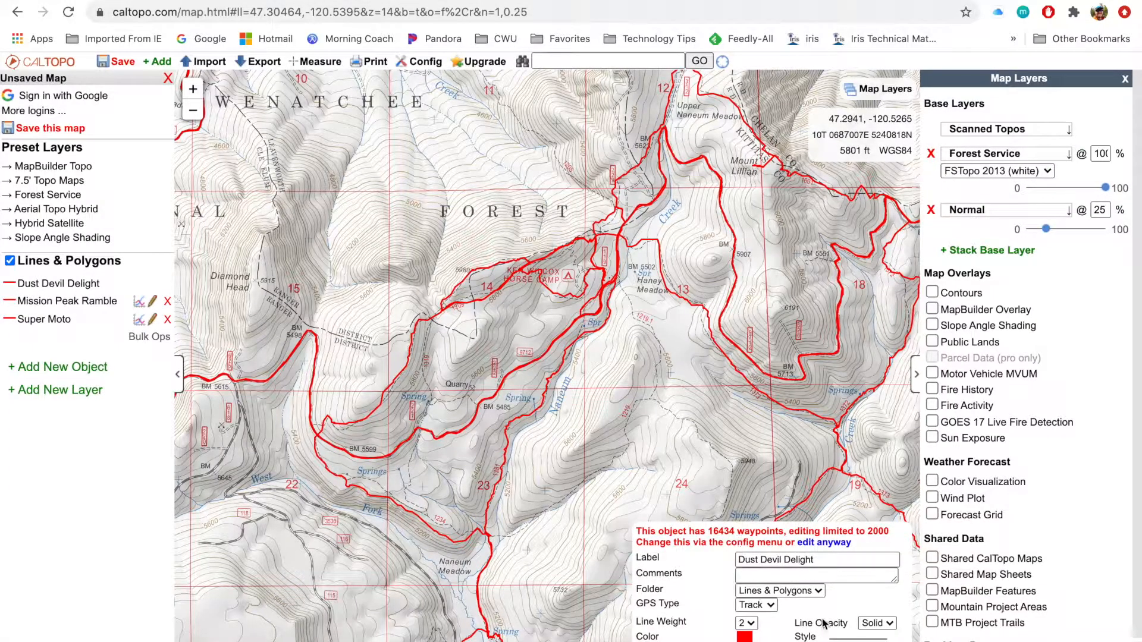
left_click(654, 641)
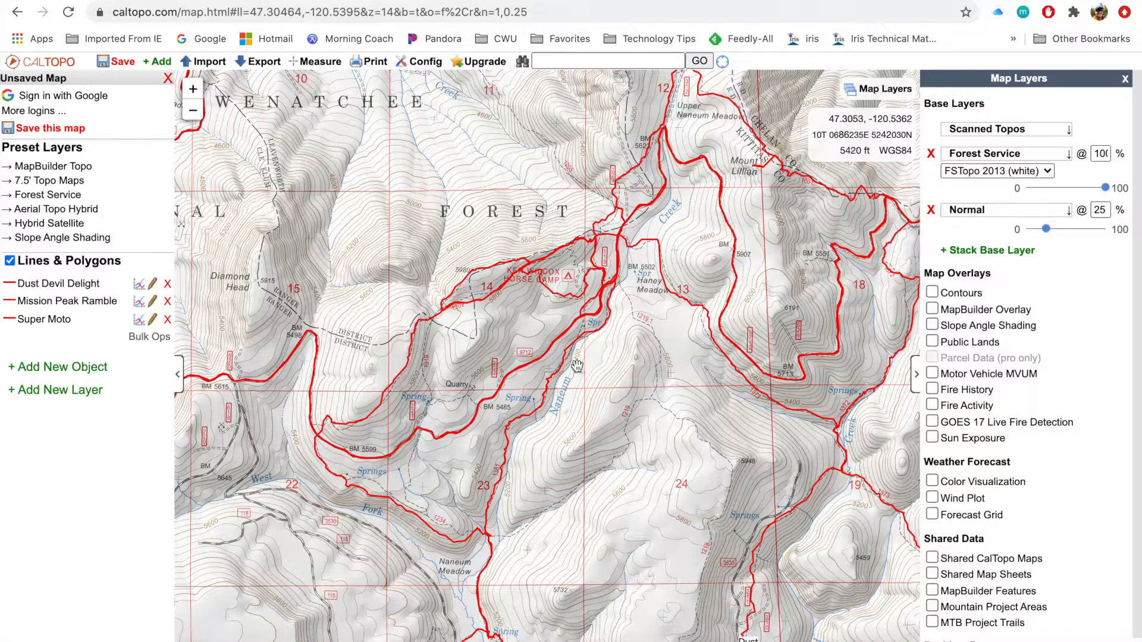
- Display the elevation profile of Dust Devil Delight, trace it along the track on the map, and close the profile
left_click(368, 420)
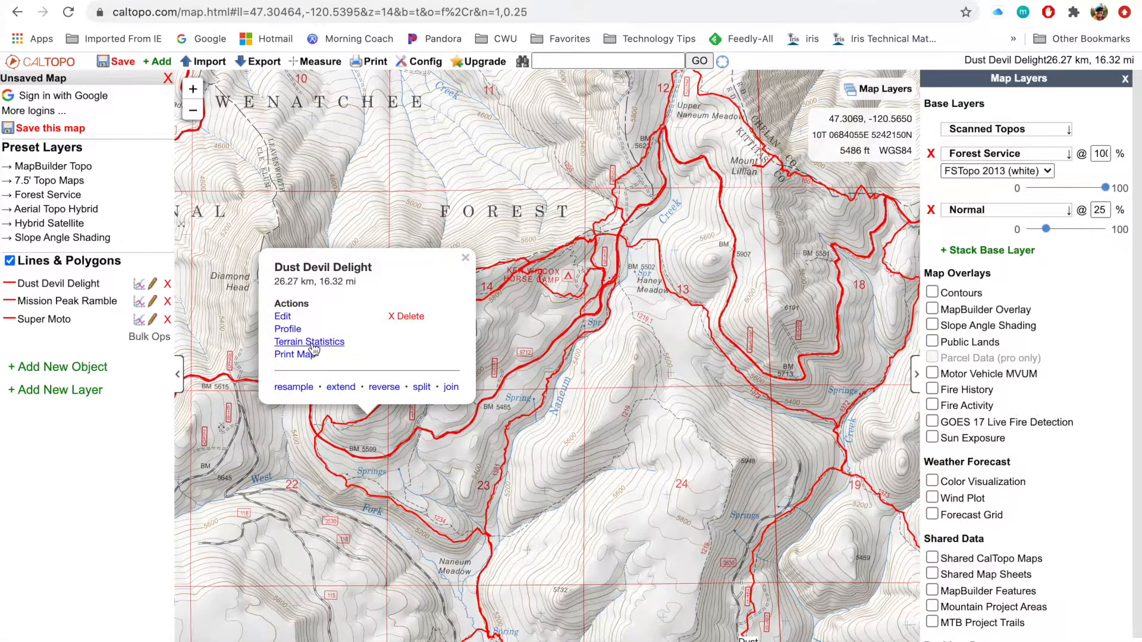
left_click(290, 330)
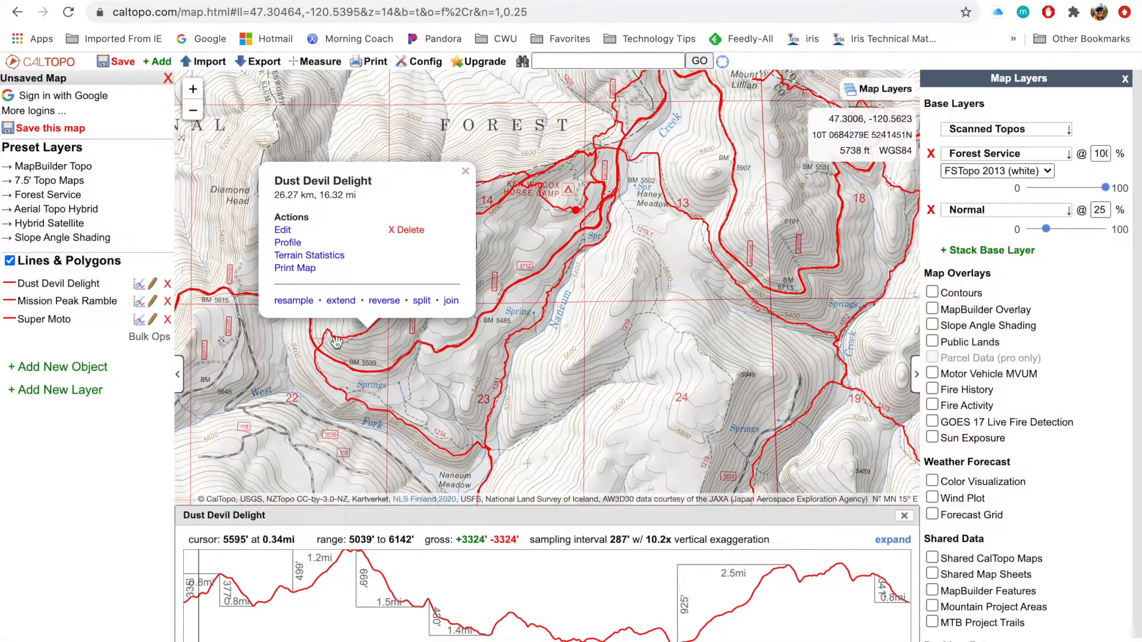
left_click(465, 172)
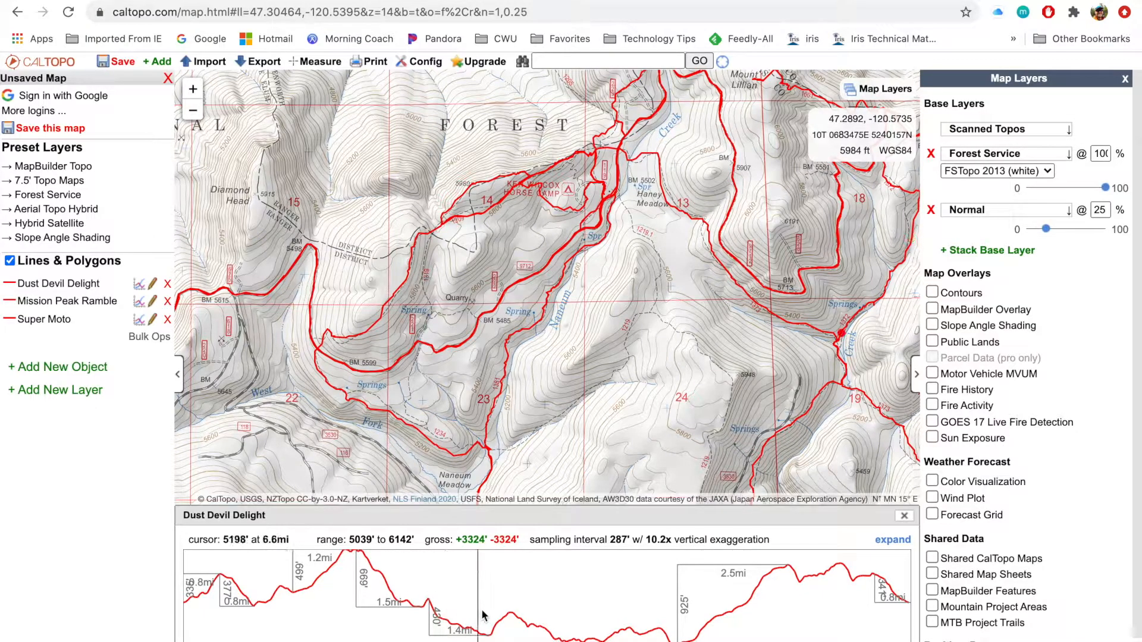
left_click_drag(577, 394, 596, 195)
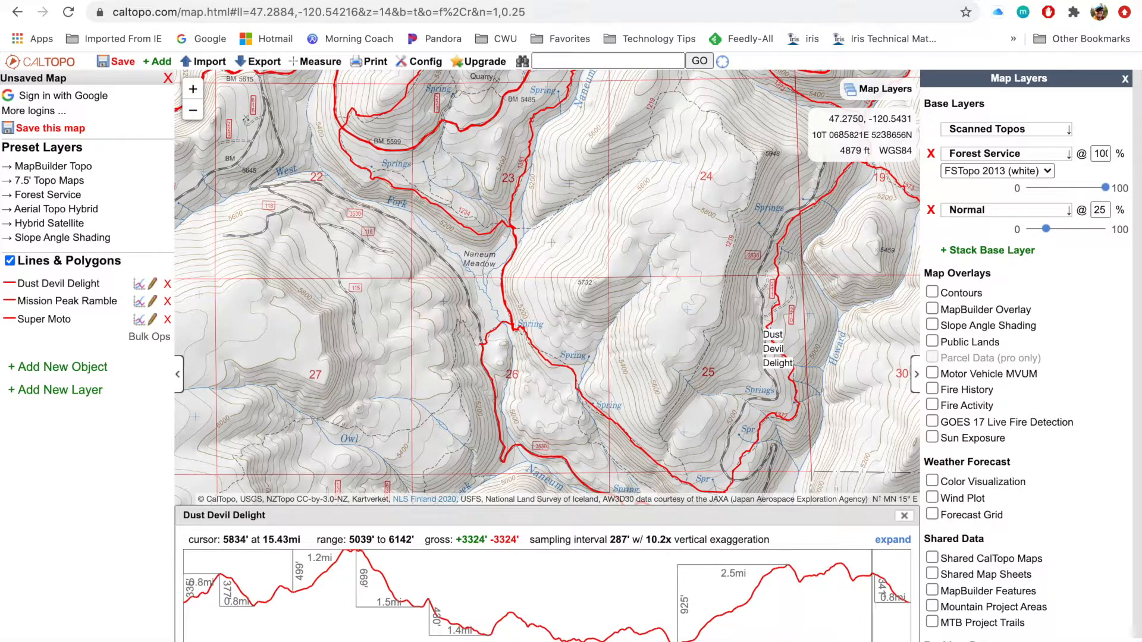
left_click(904, 516)
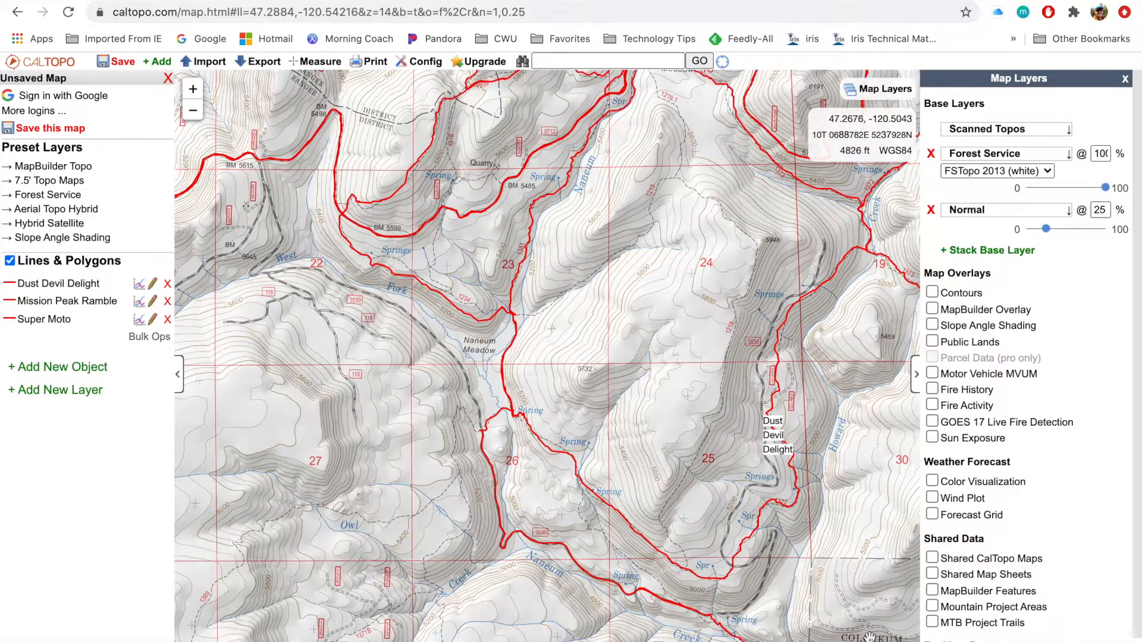
- Display the elevation profile of Super Moto, trace it along the track toward the Colockum State Wildlife Area, and close the profile
left_click(574, 565)
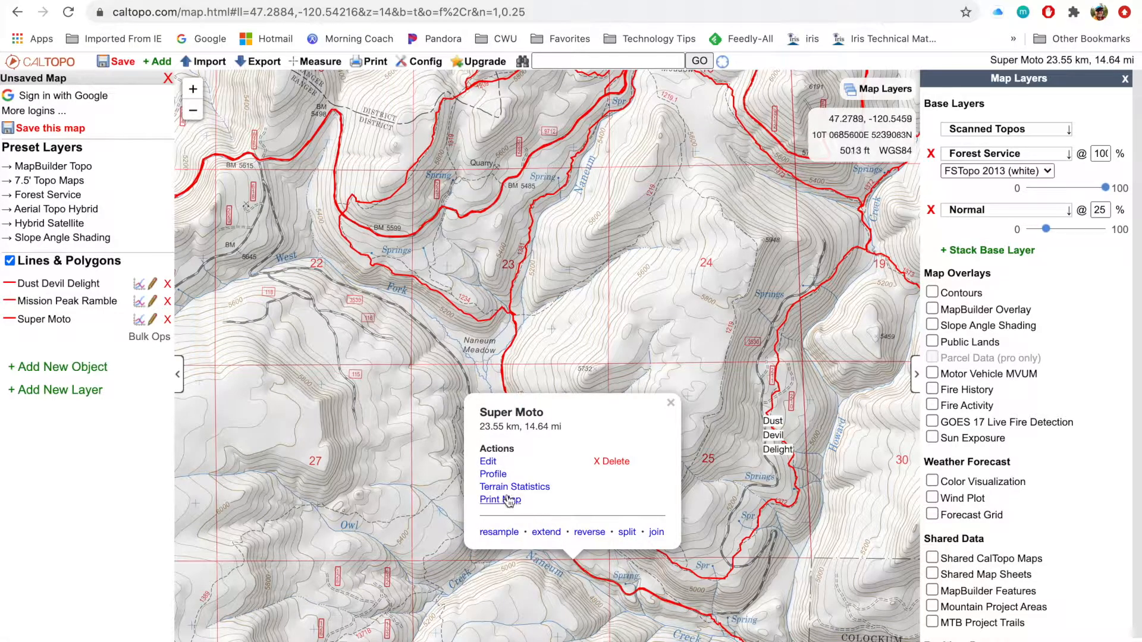
left_click(494, 475)
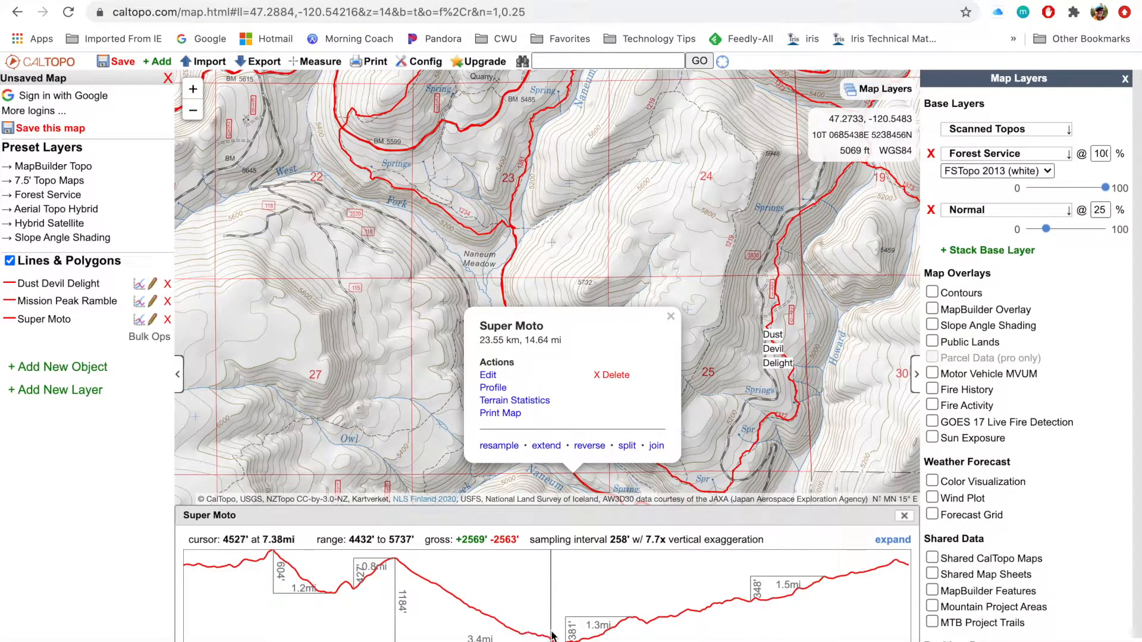
left_click(671, 316)
left_click_drag(707, 379, 540, 177)
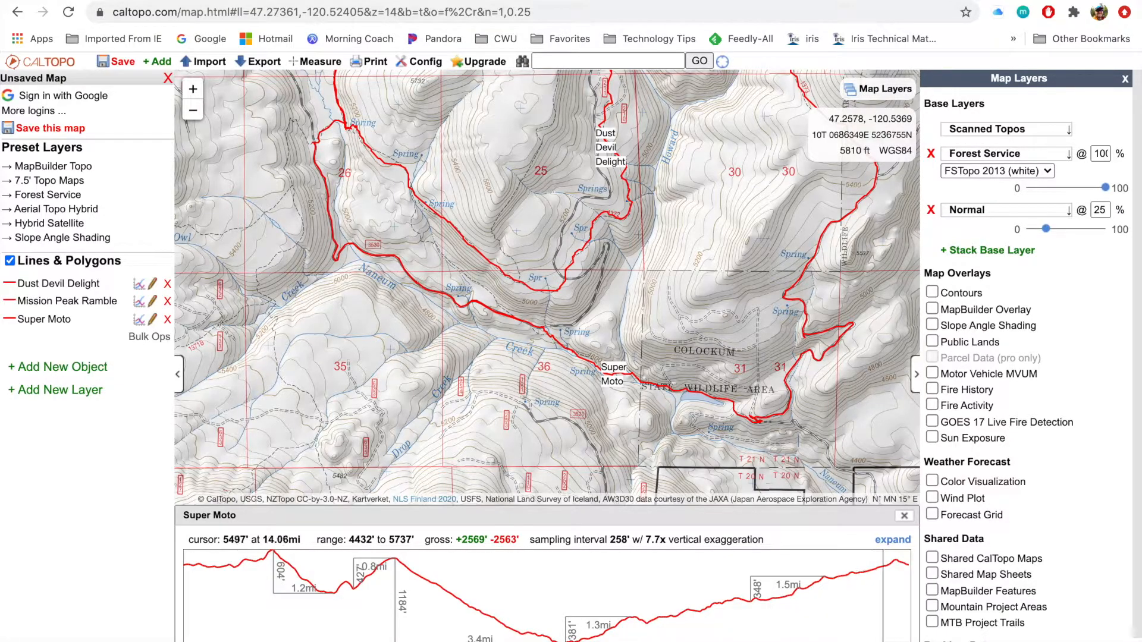
left_click(904, 516)
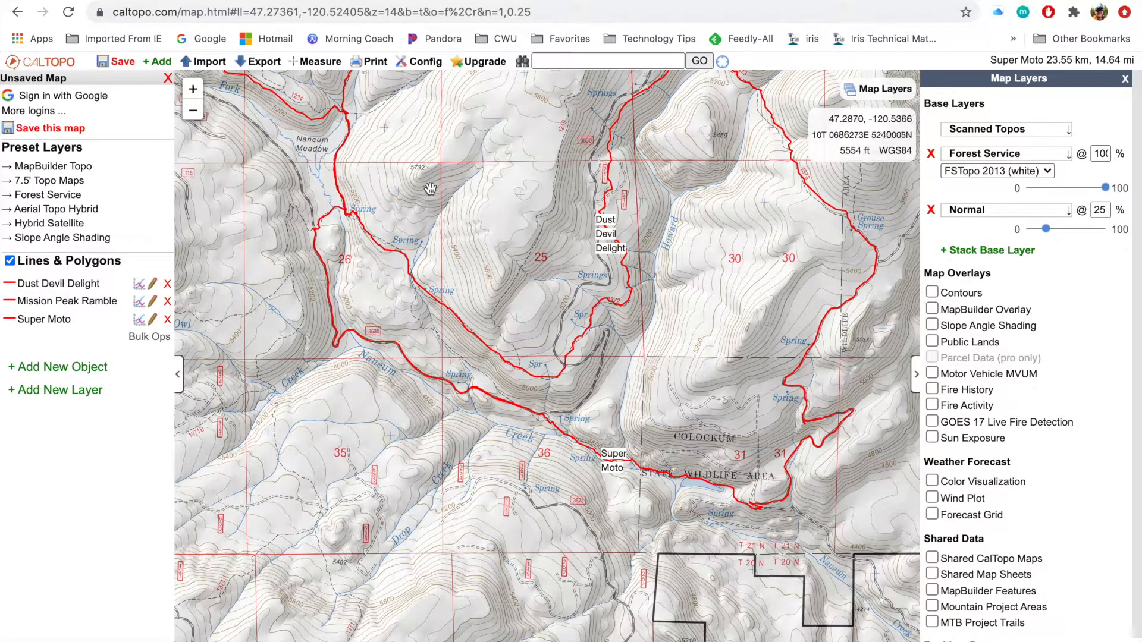
- Create a new map folder named Table Mountain that is visible on page load
left_click_drag(432, 196, 455, 343)
left_click_drag(456, 283, 536, 438)
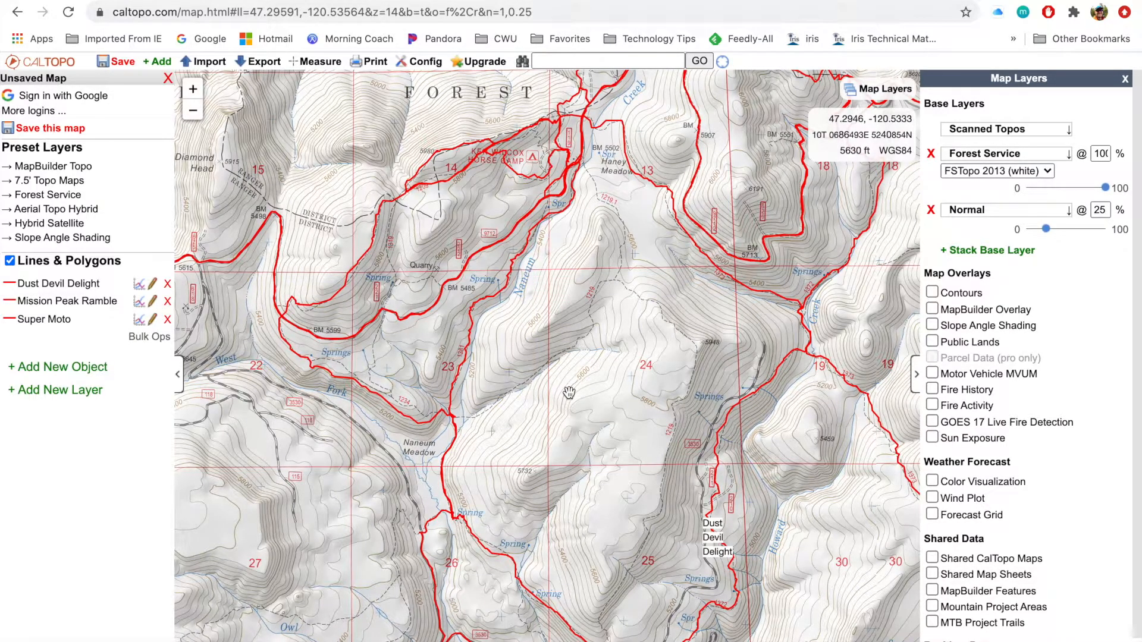
right_click(302, 429)
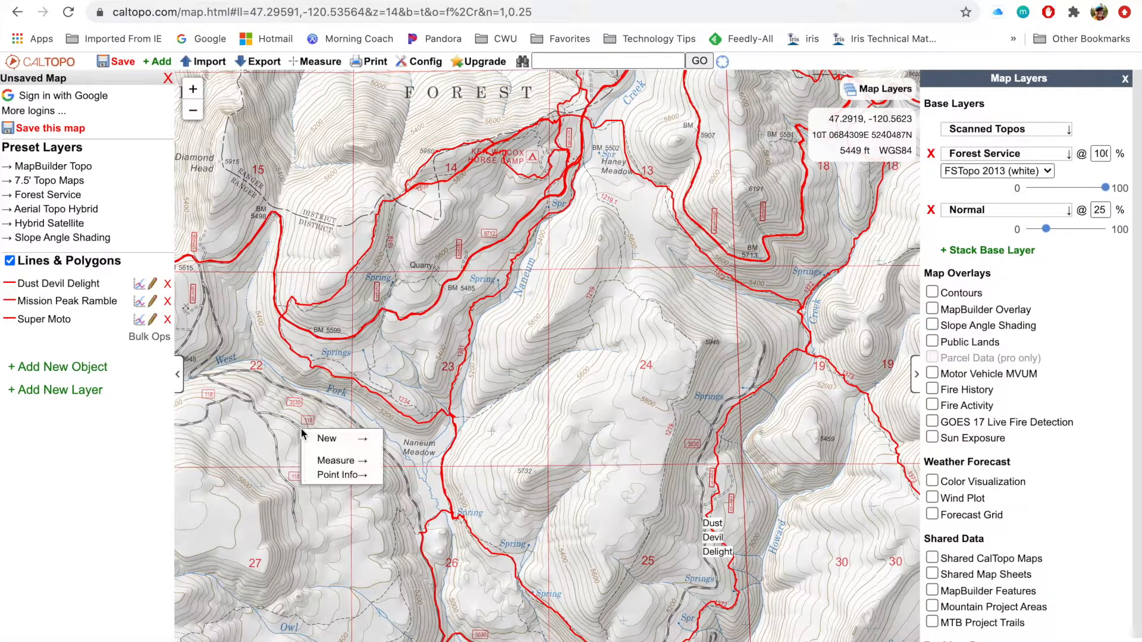
left_click(59, 373)
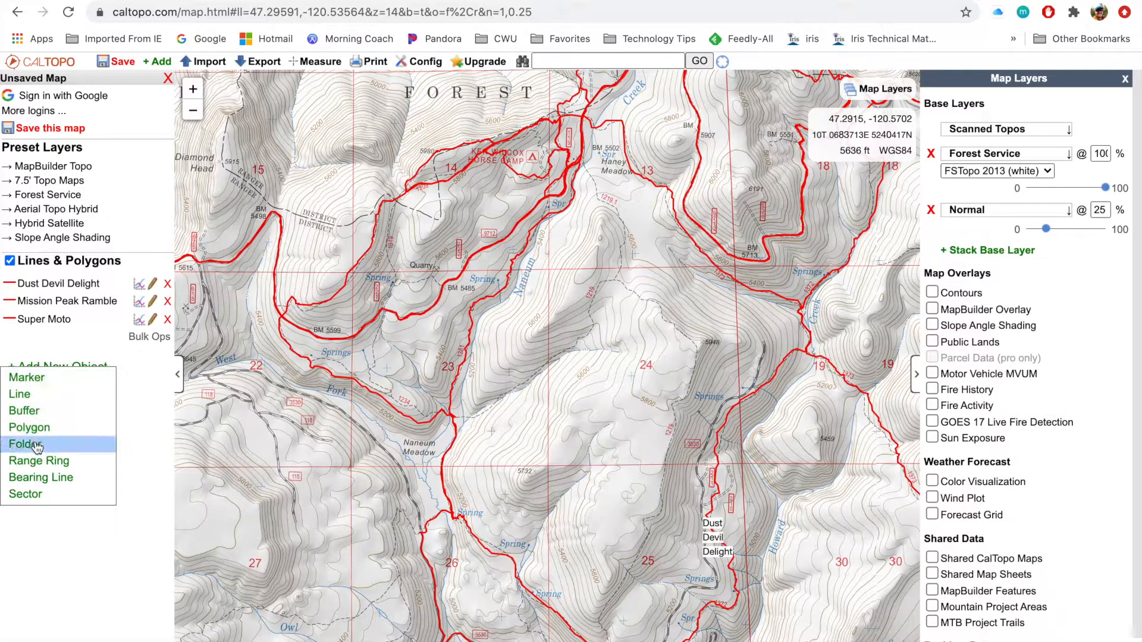
right_click(381, 389)
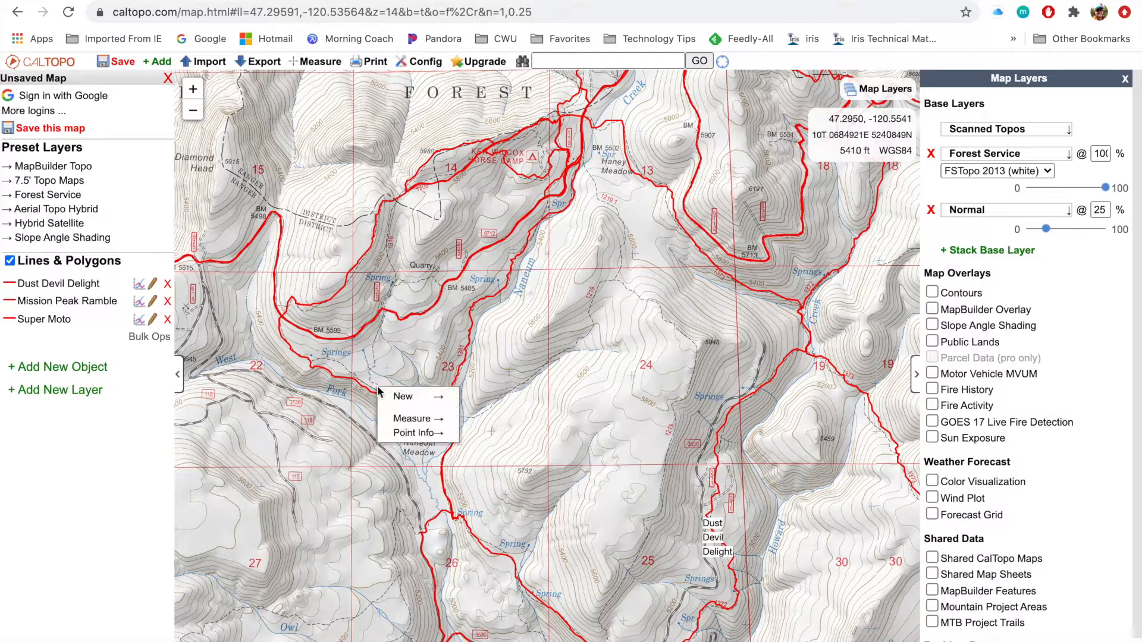
mouse_move(401, 397)
left_click(487, 397)
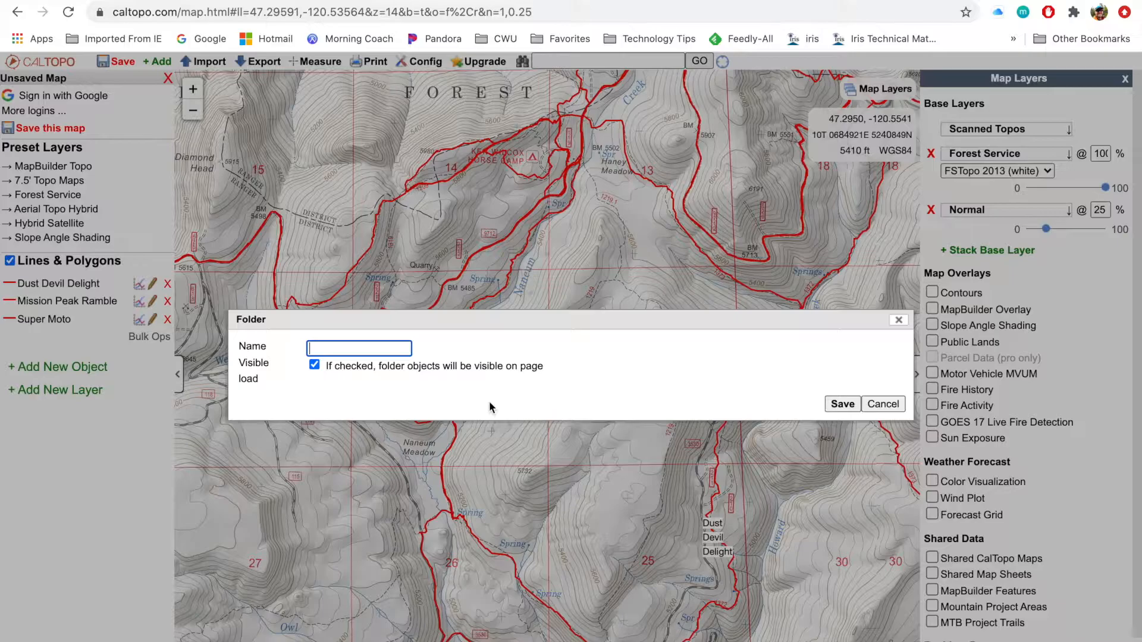
type("Ta")
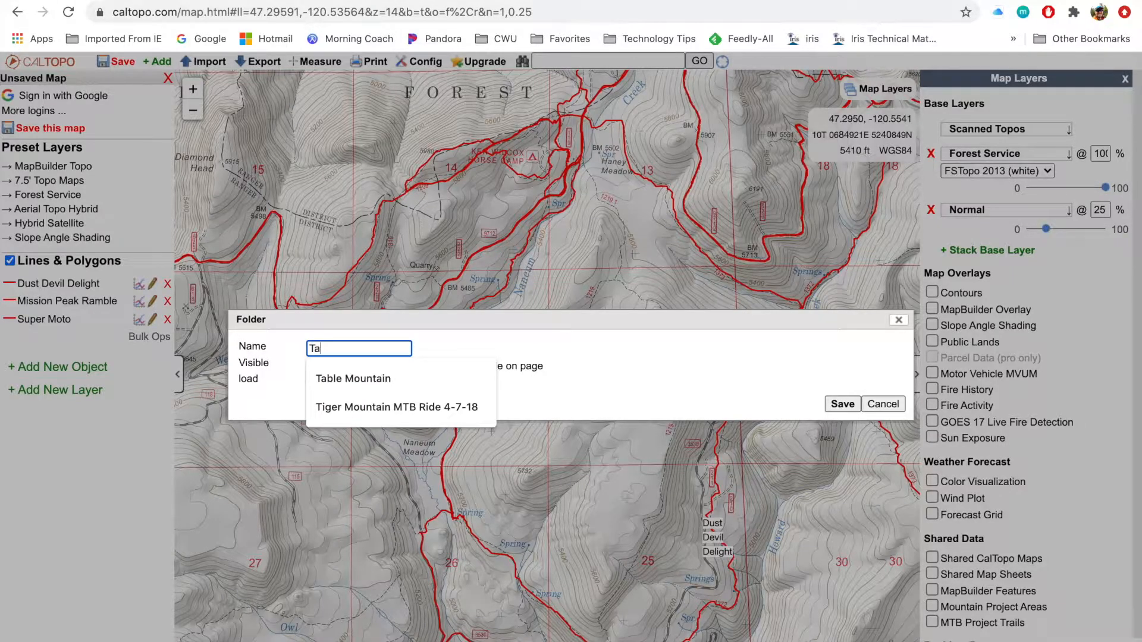
type("ble")
key("Down")
key("Return")
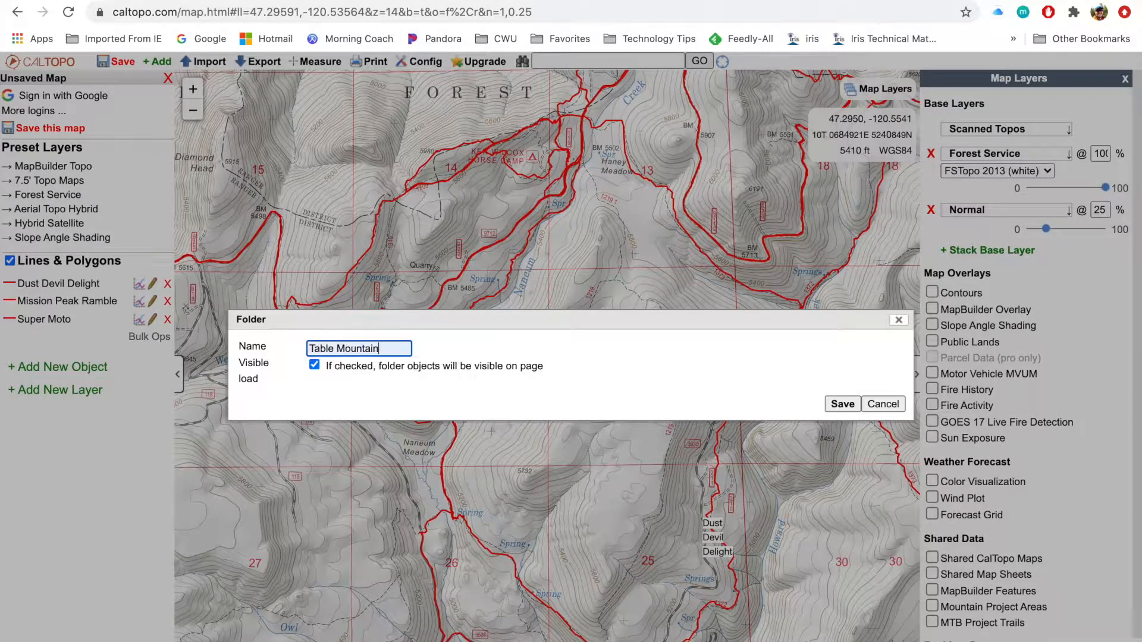
left_click(841, 405)
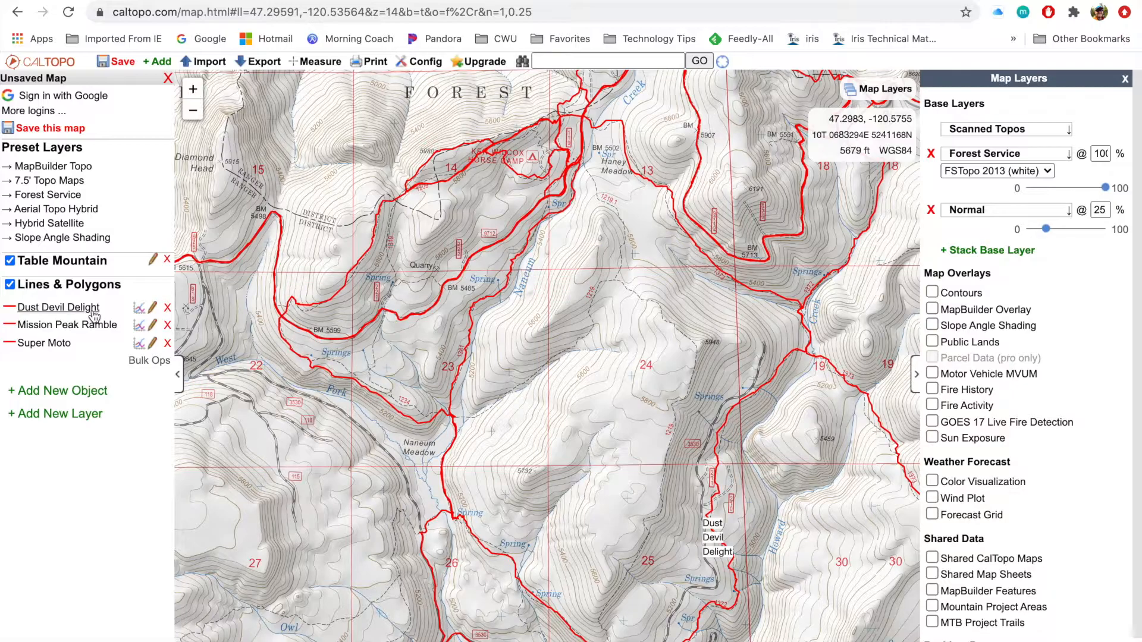
- Bulk-edit Dust Devil Delight, Mission Peak Ramble and Super Moto together to assign all three tracks to the Table Mountain folder
left_click(140, 362)
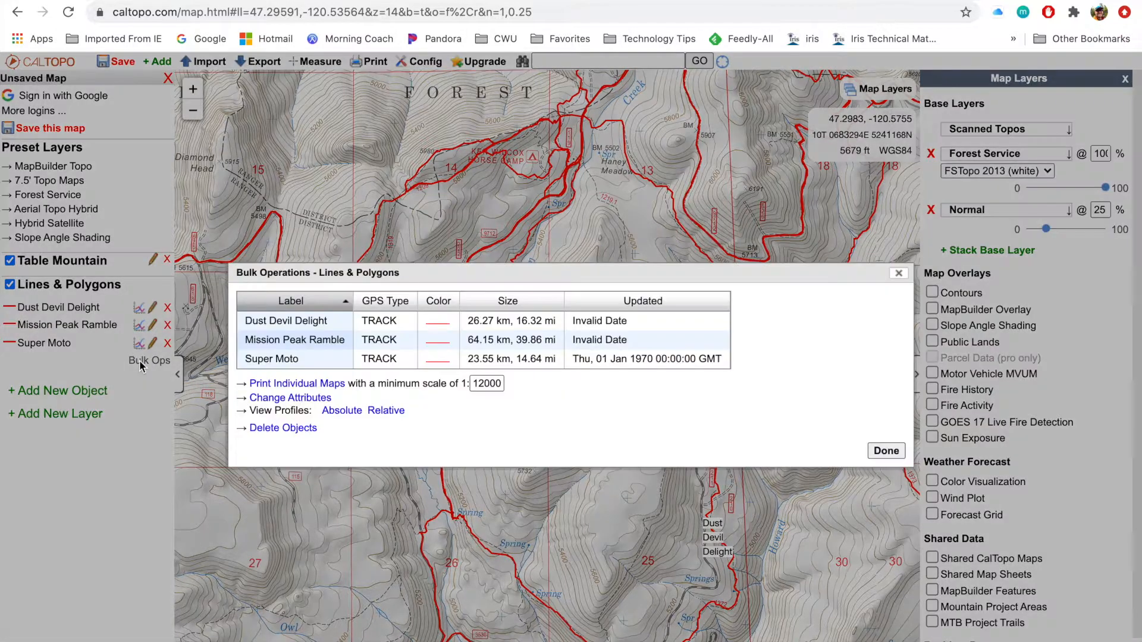
left_click(306, 329)
left_click(300, 362, "shift")
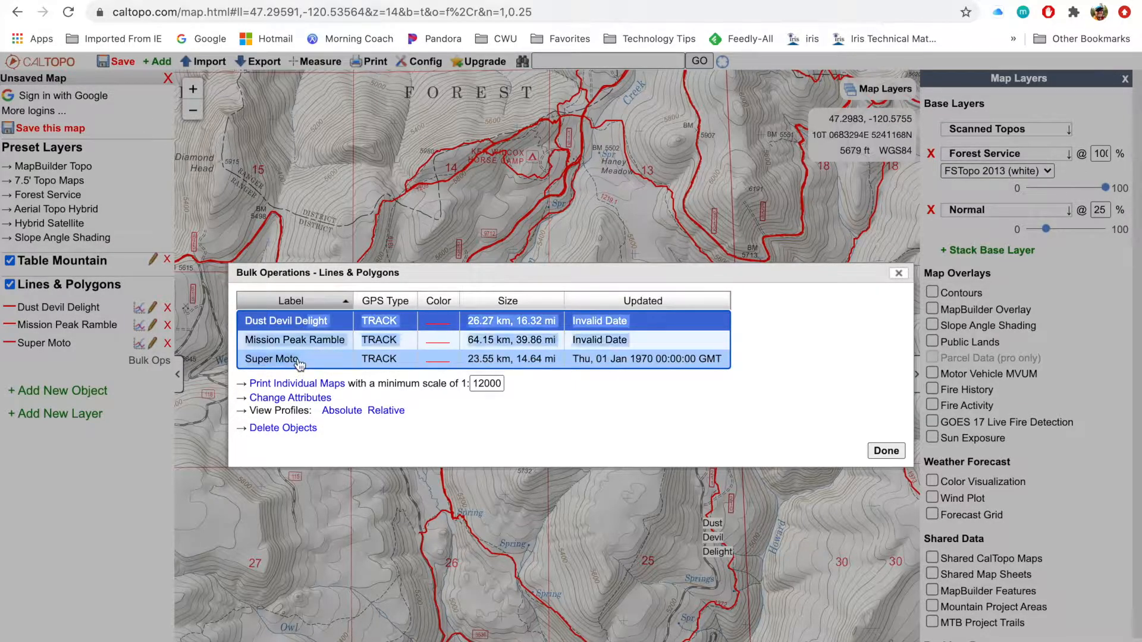
left_click(315, 398)
left_click(361, 351)
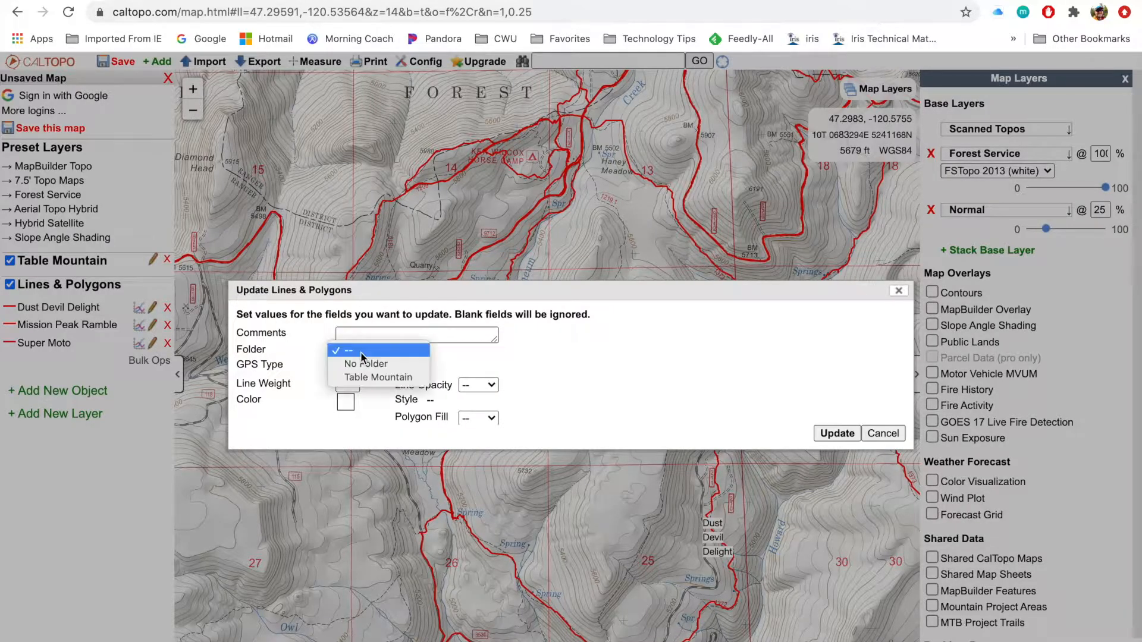
left_click(368, 376)
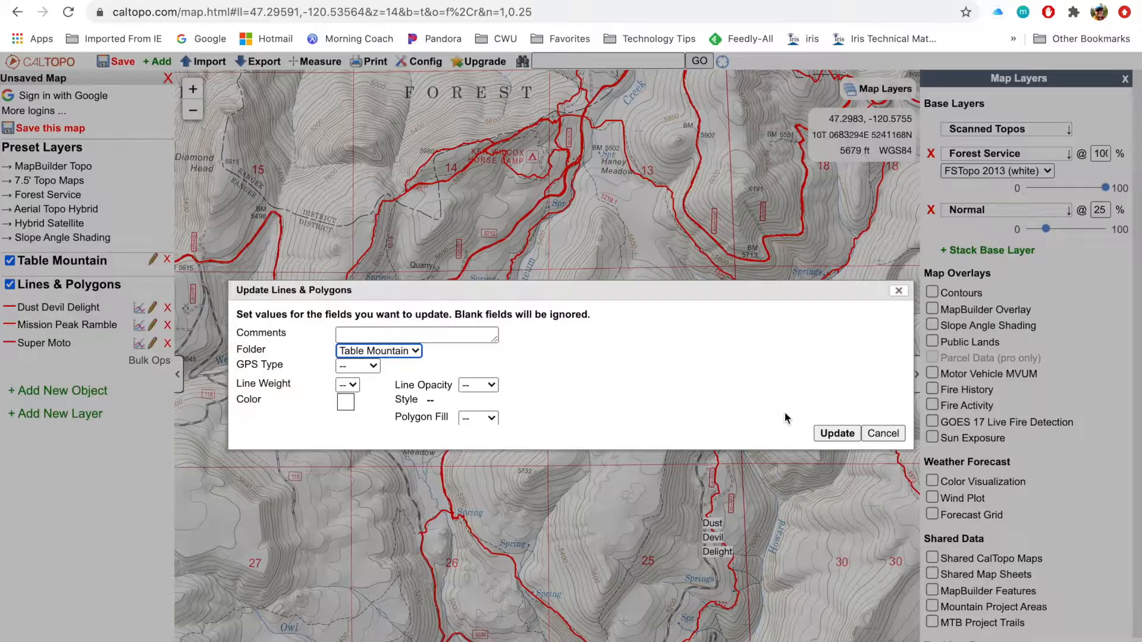
left_click(837, 433)
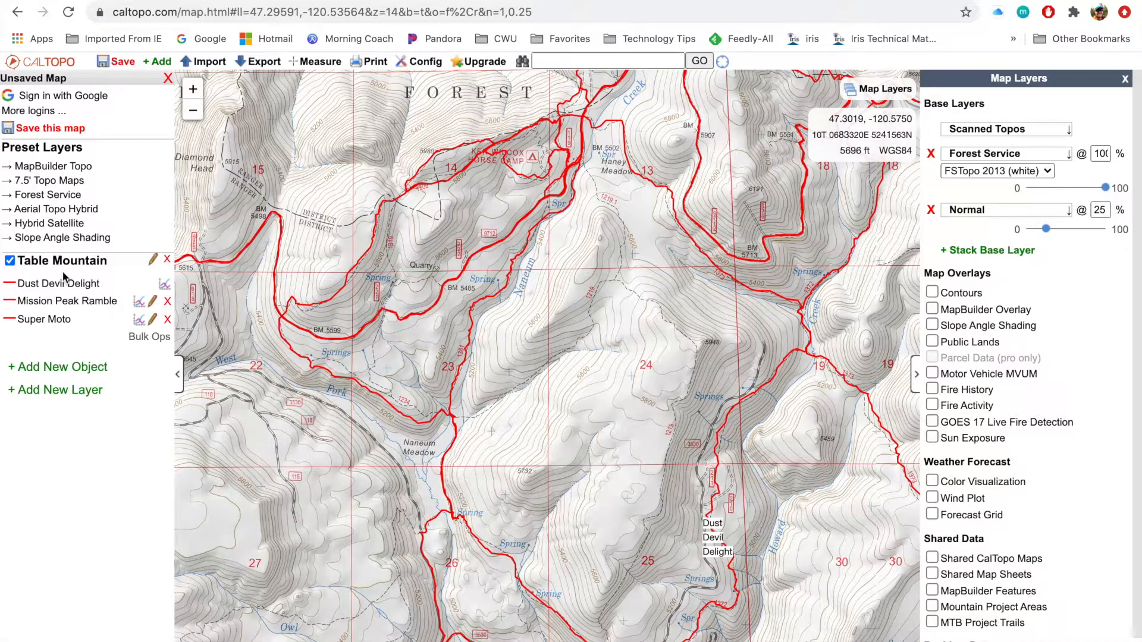
- Display the elevation profile of Dust Devil Delight from its line on the map, trace it along the track, and close the profile
left_click(194, 112)
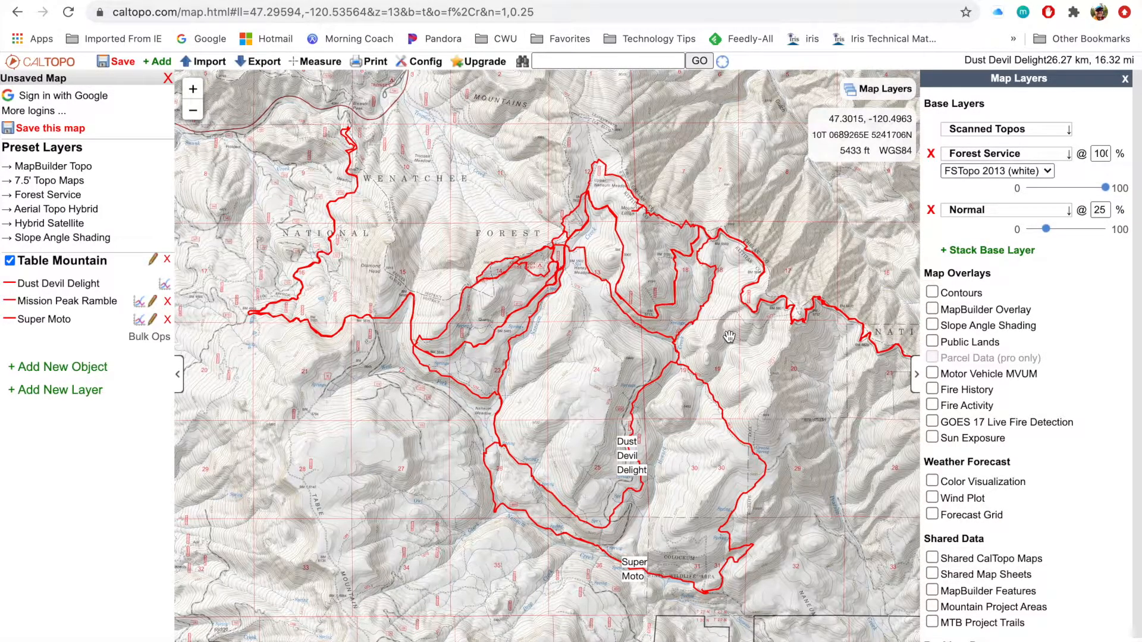
left_click_drag(613, 356, 573, 356)
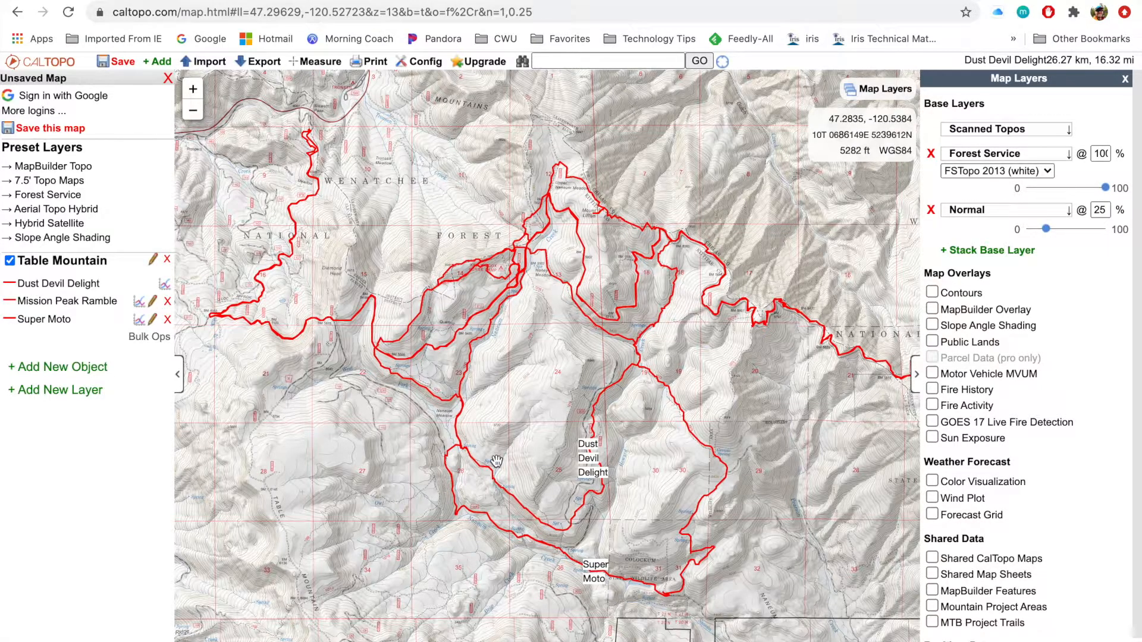
scroll(607, 268, "up", 1)
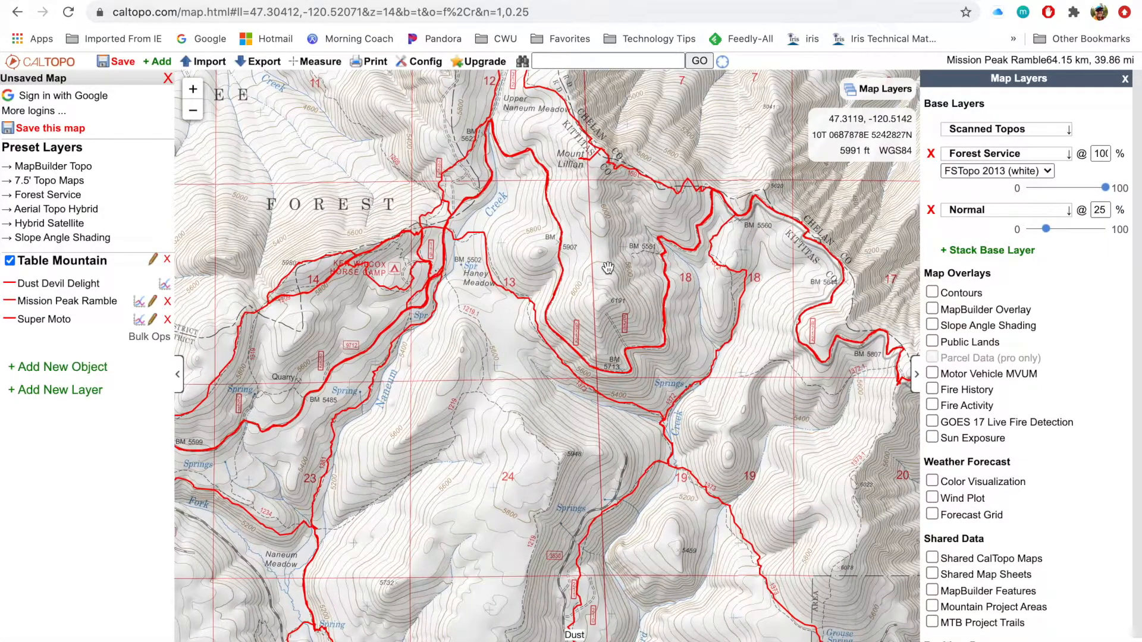
left_click(735, 331)
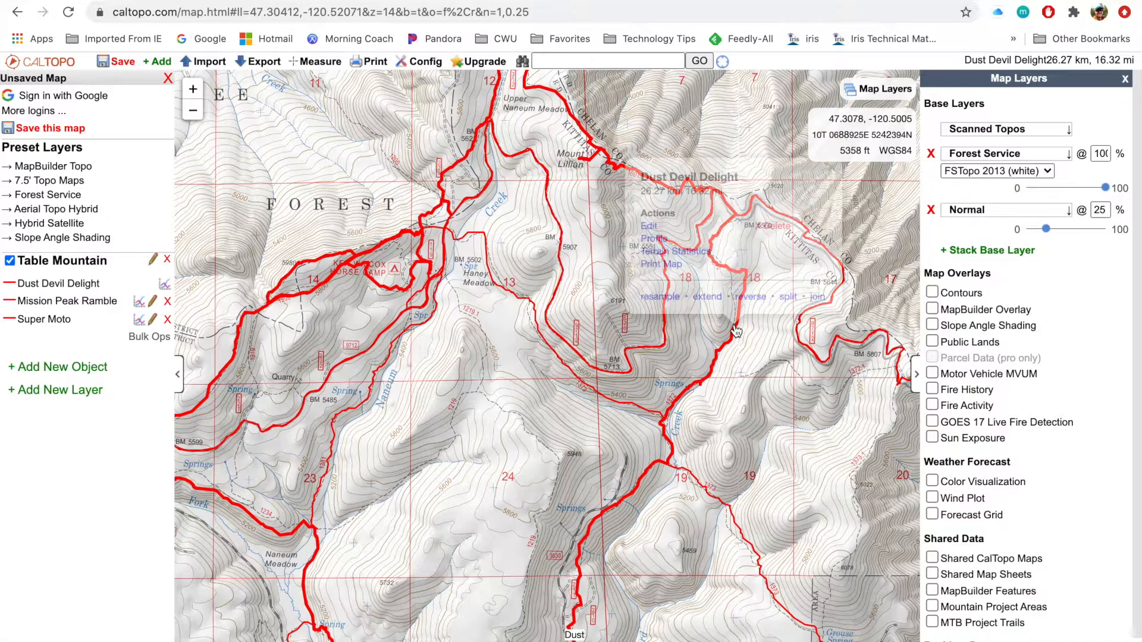
left_click(654, 239)
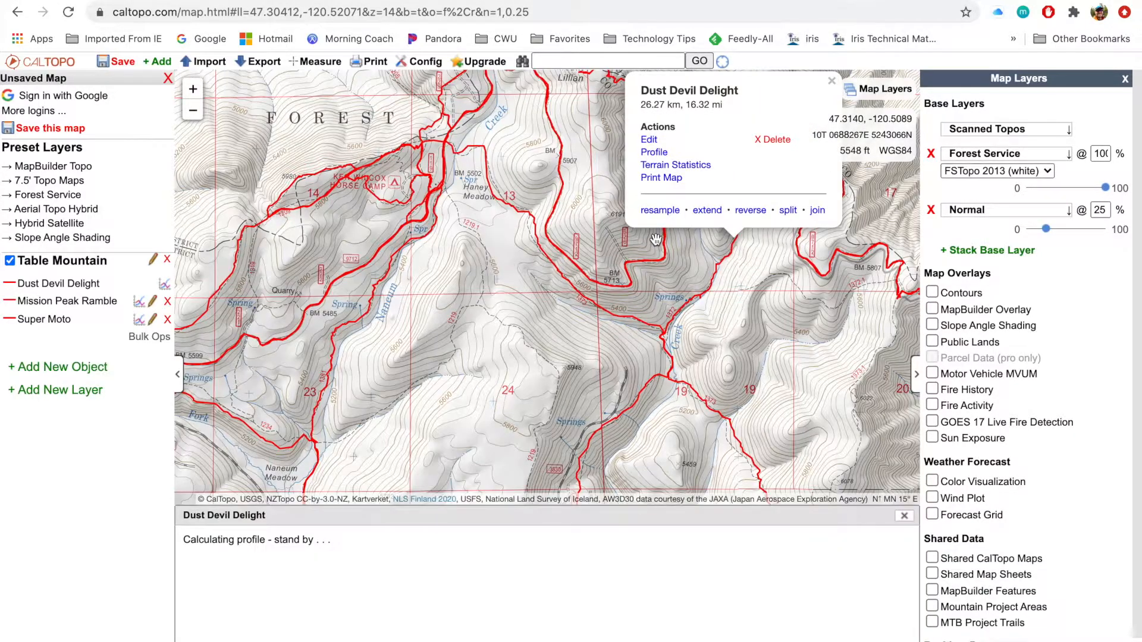
left_click(832, 81)
left_click_drag(610, 181, 638, 327)
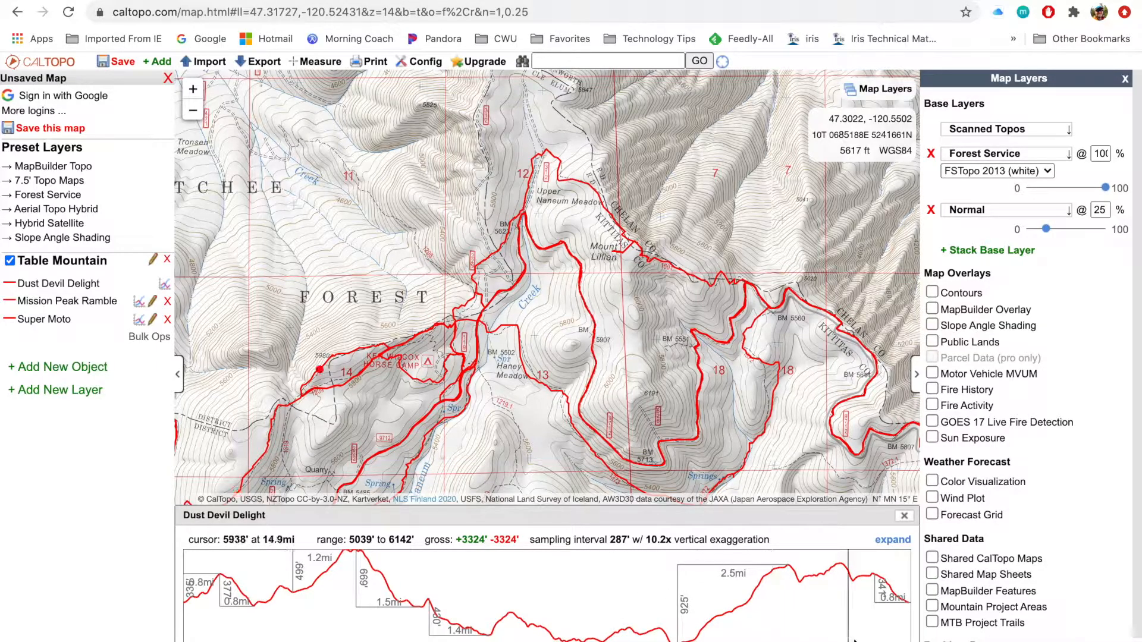
left_click(904, 516)
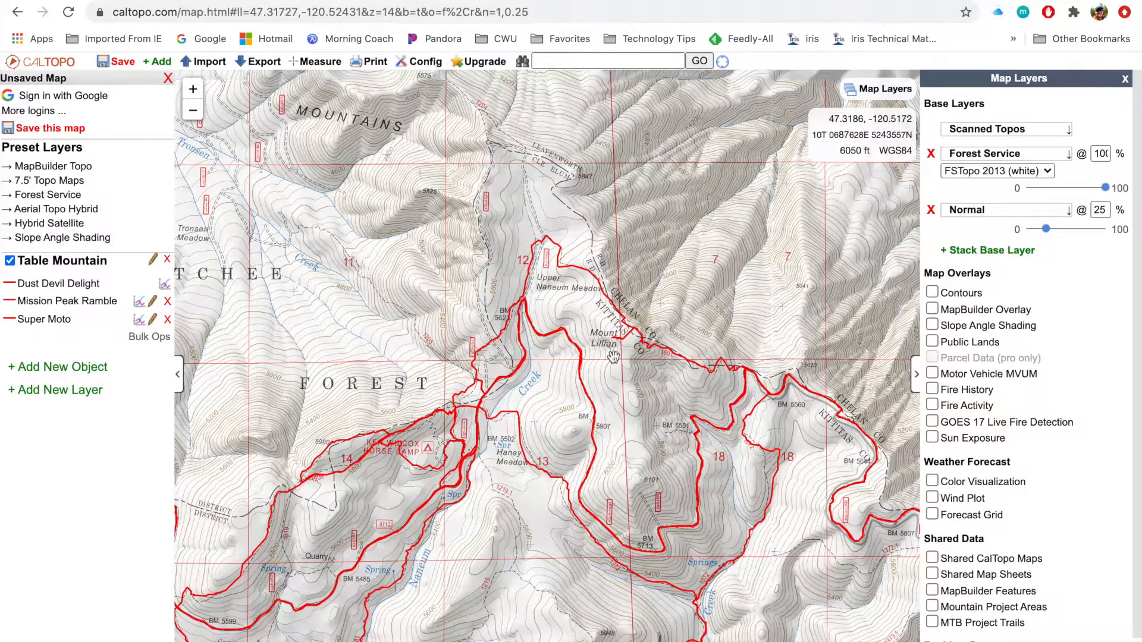
left_click_drag(522, 312, 550, 143)
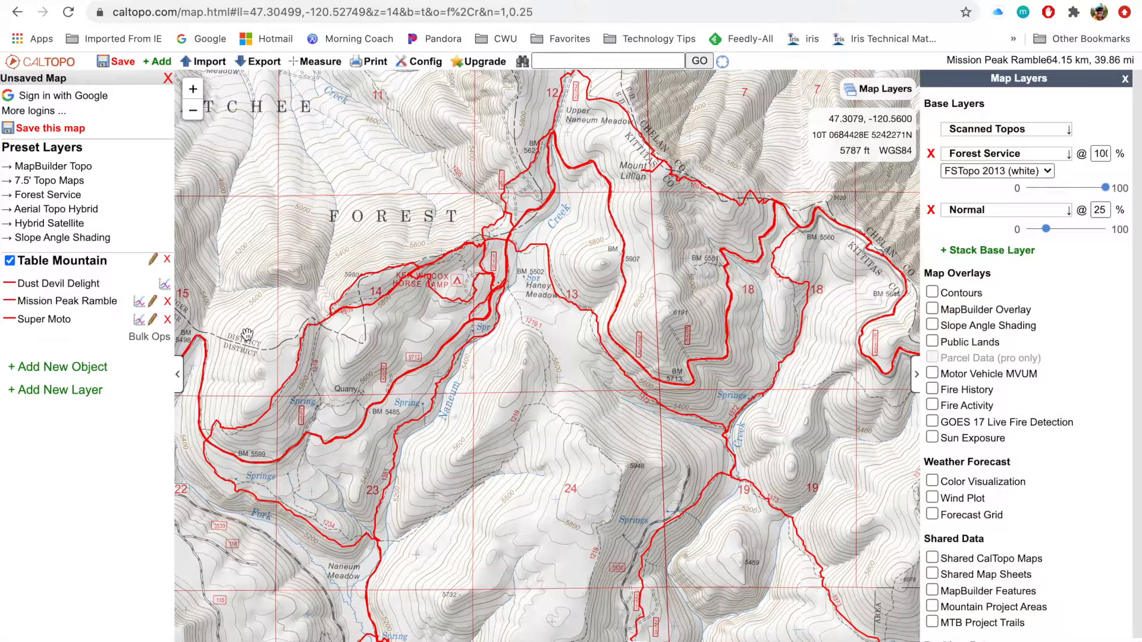
left_click(192, 112)
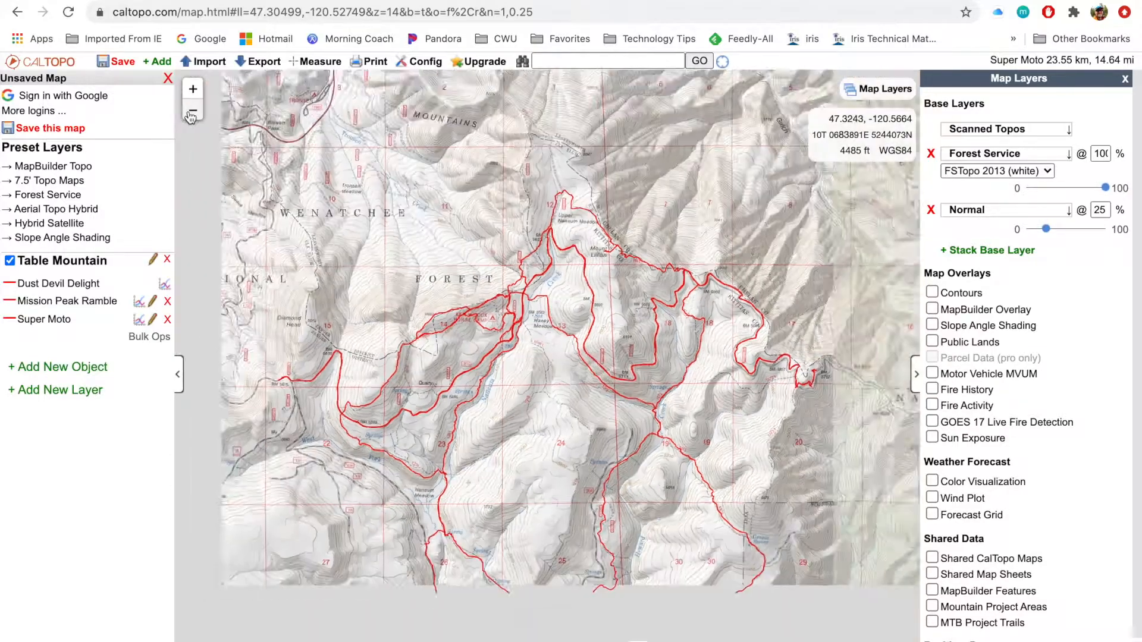
left_click(192, 112)
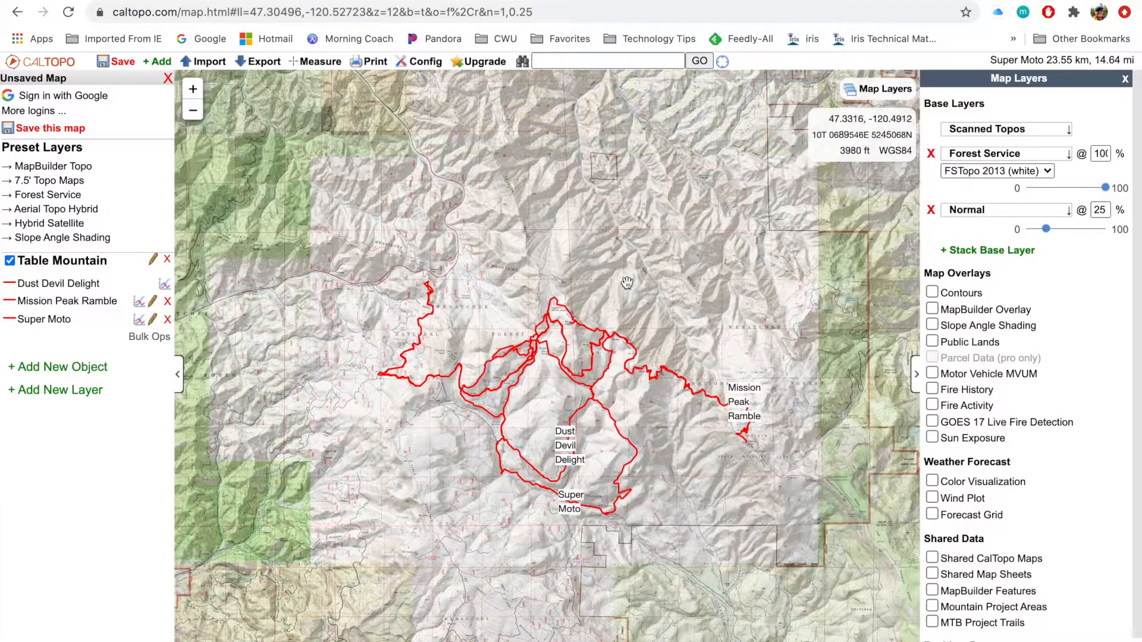
left_click_drag(612, 297, 535, 226)
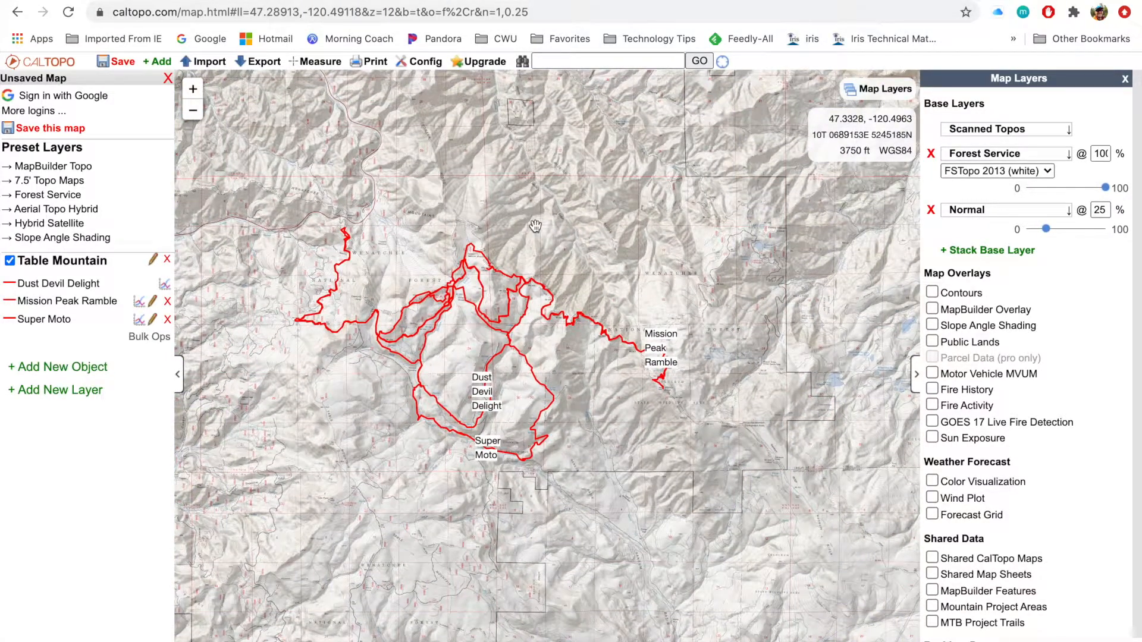